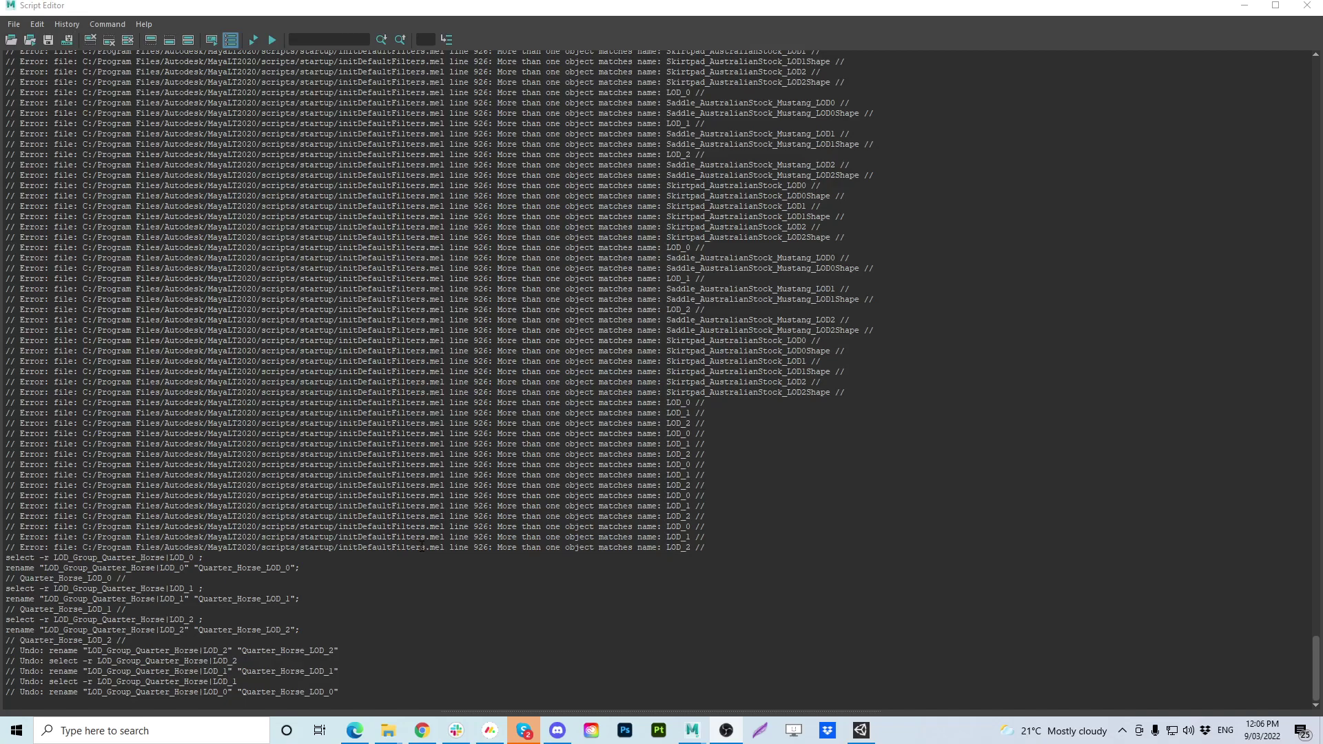
Select the block of 'More than one object matches name: LOD_…' errors in the Script Editor
left_click_drag(707, 549, 545, 404)
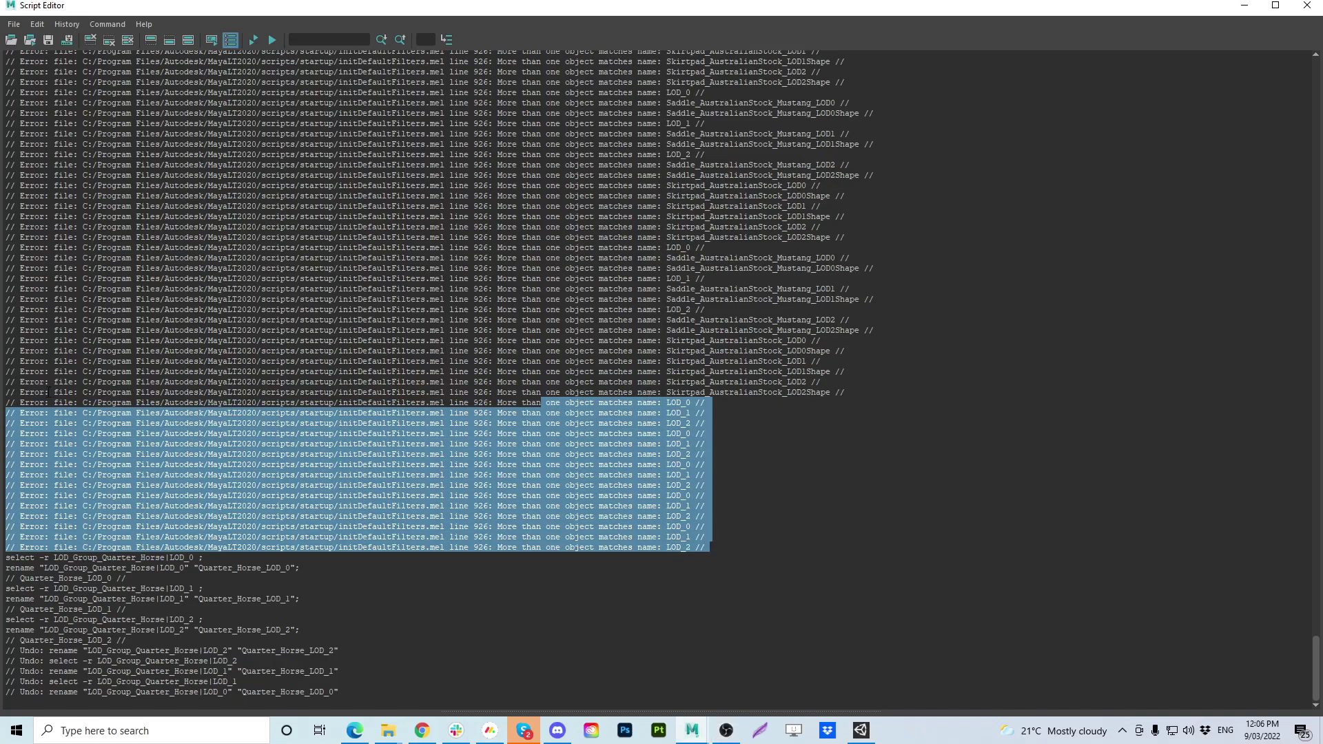
left_click_drag(5, 403, 710, 549)
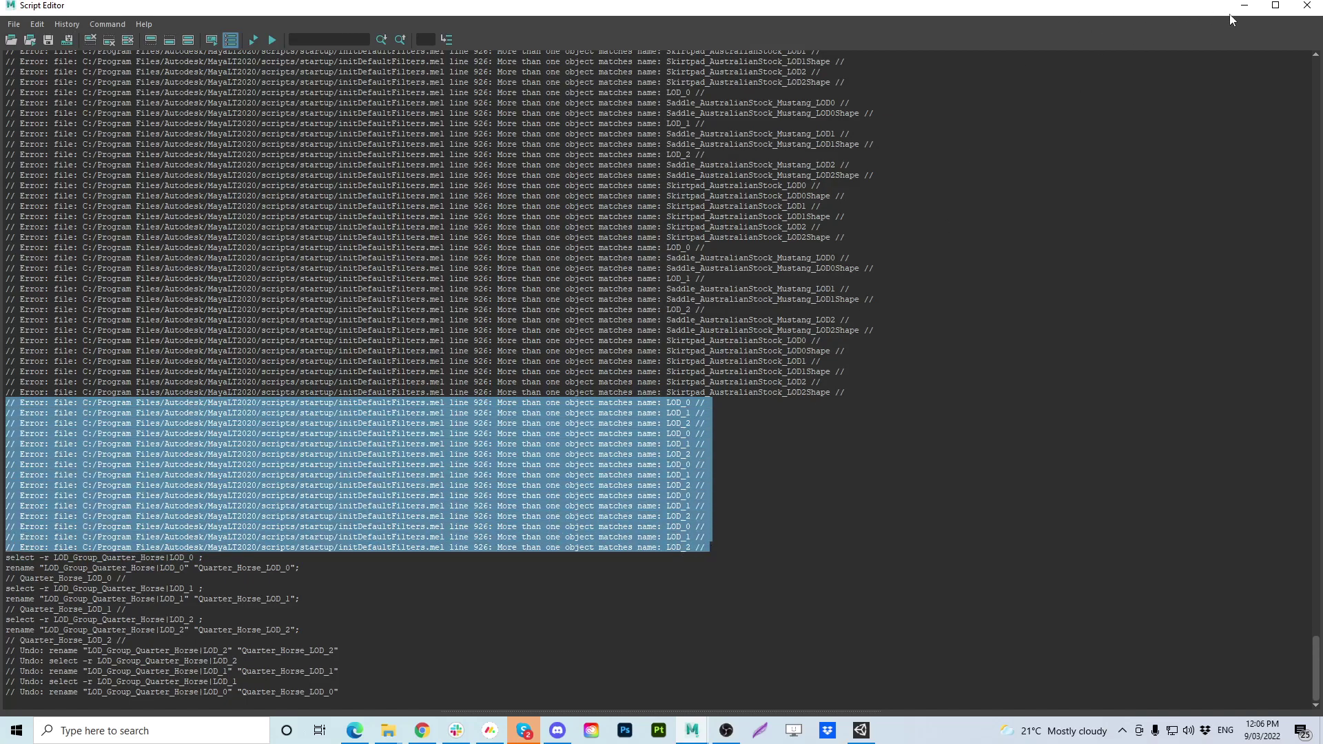
Close the Script Editor, inspect LOD_Group_Quarter_Horse's children, and select the group in the Outliner
left_click(1307, 5)
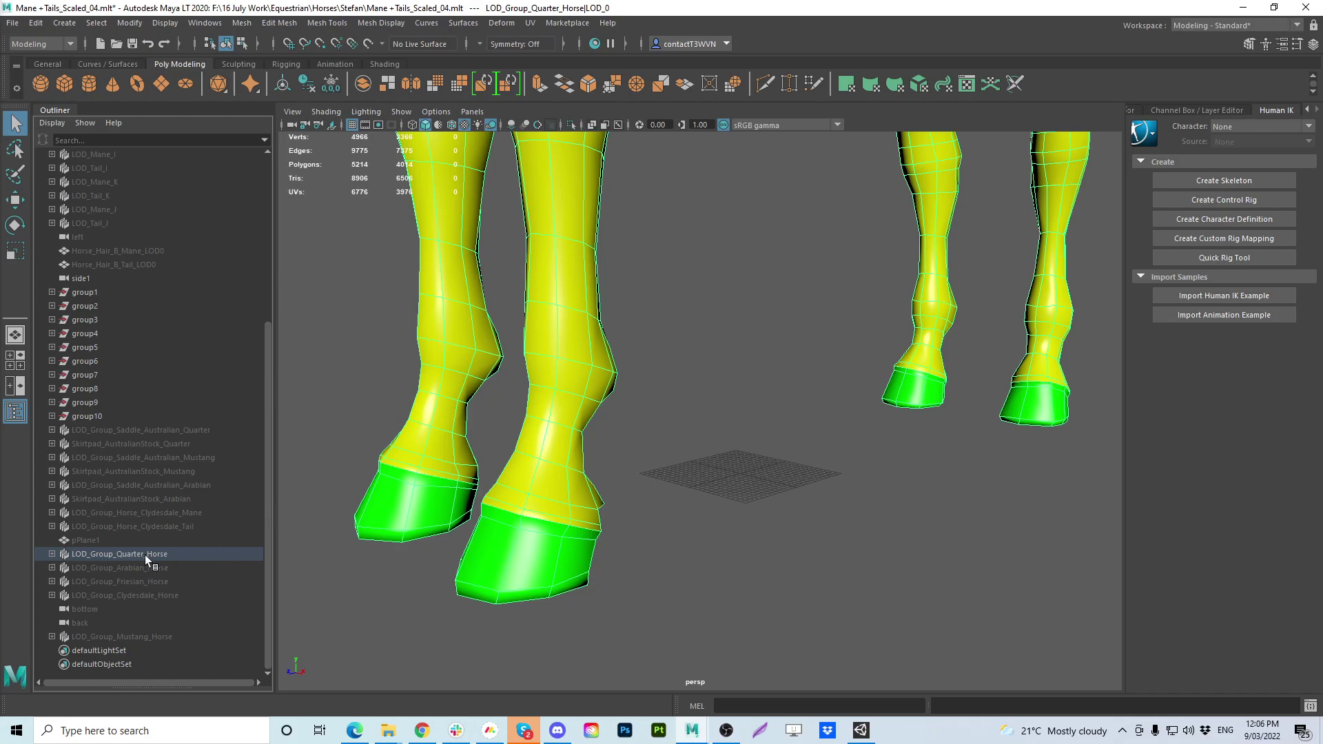
left_click(51, 554)
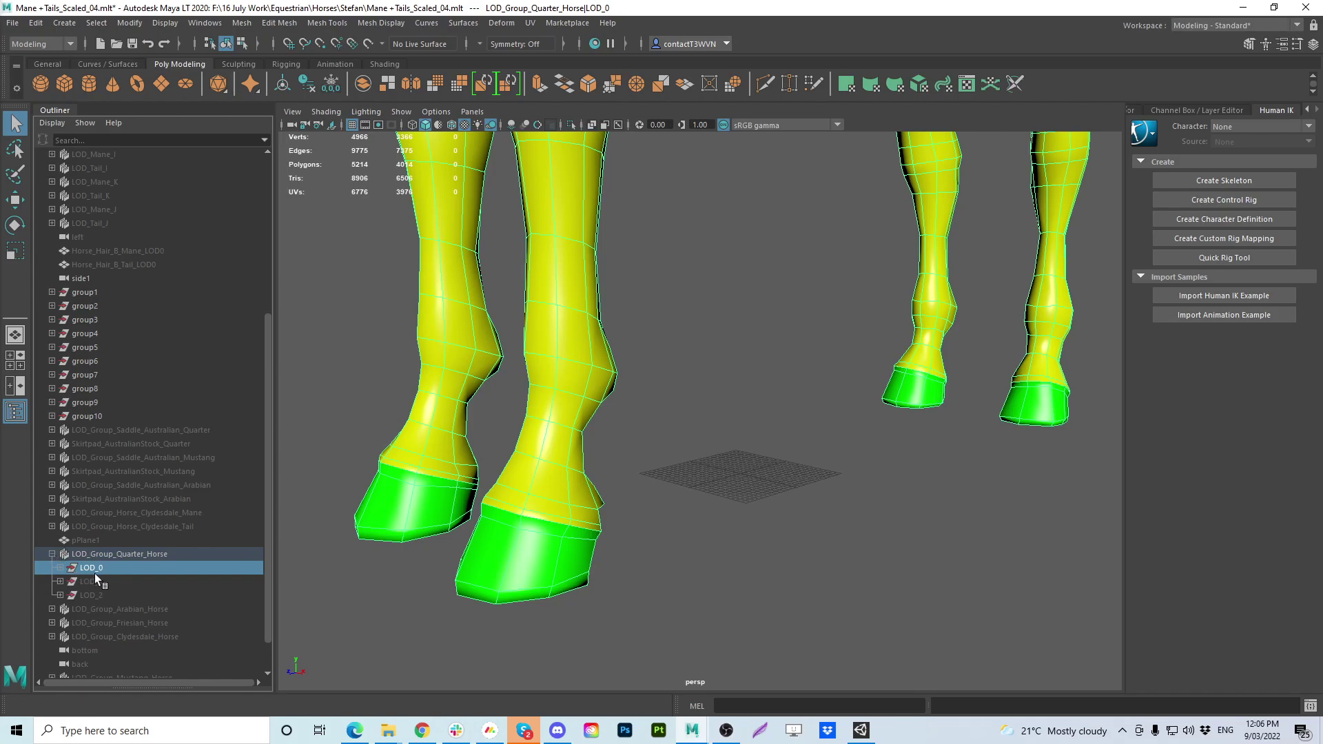
left_click(52, 554)
left_click(110, 557)
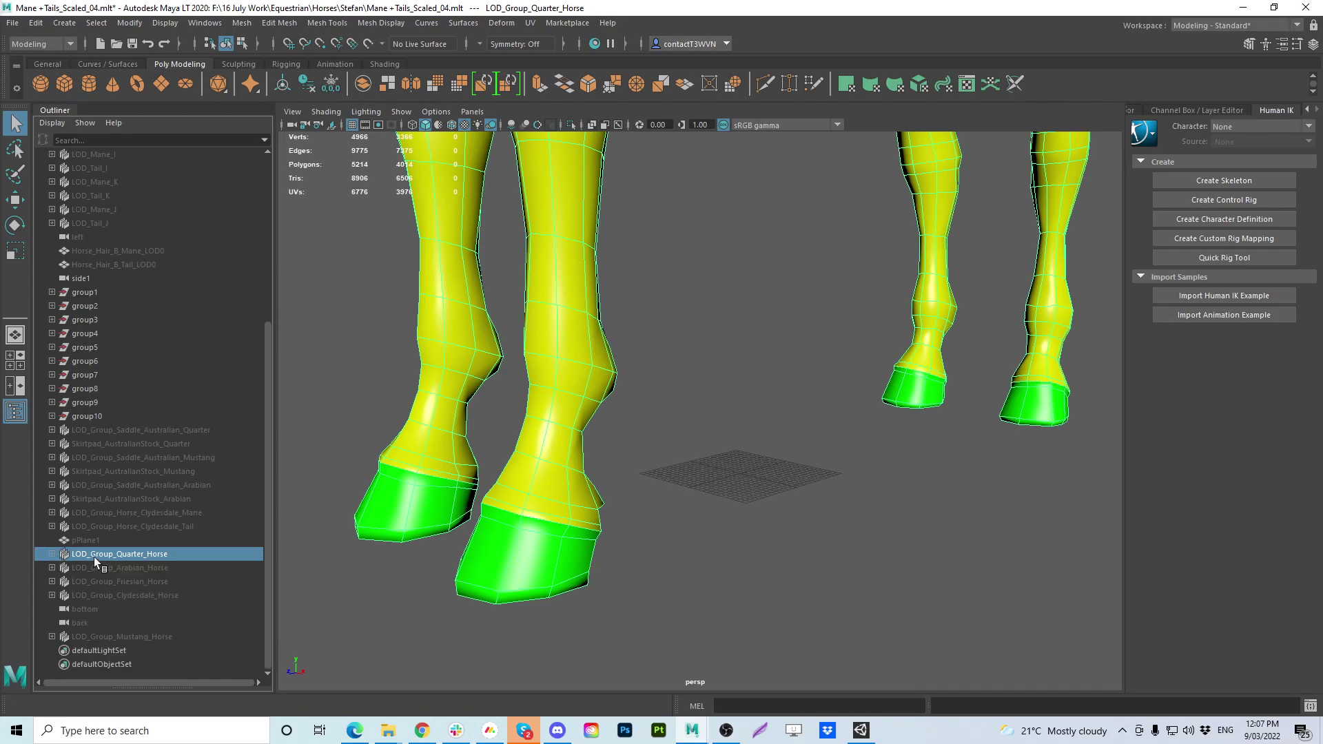
Duplicate LOD_Group_Quarter_Horse and ungroup the copy with Edit > LOD > Ungroup LOD Group
key("ctrl+d")
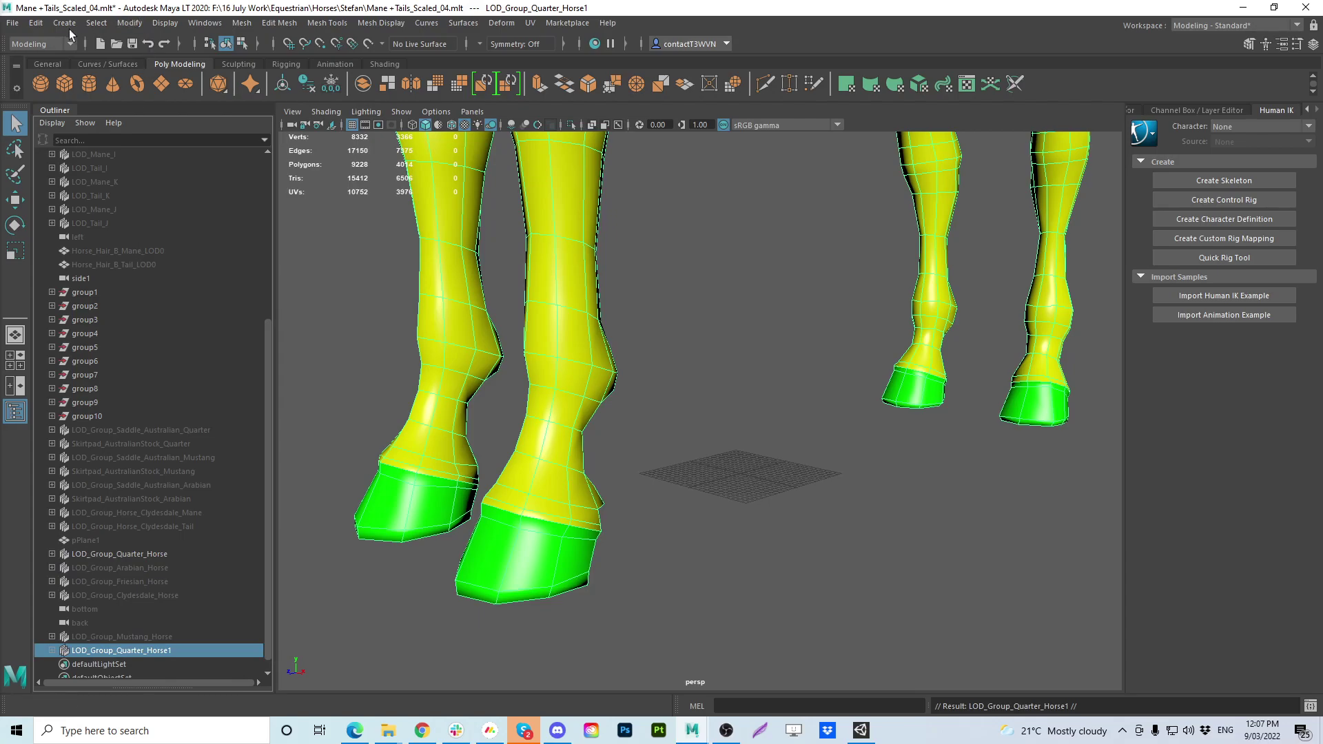
left_click(35, 23)
mouse_move(102, 303)
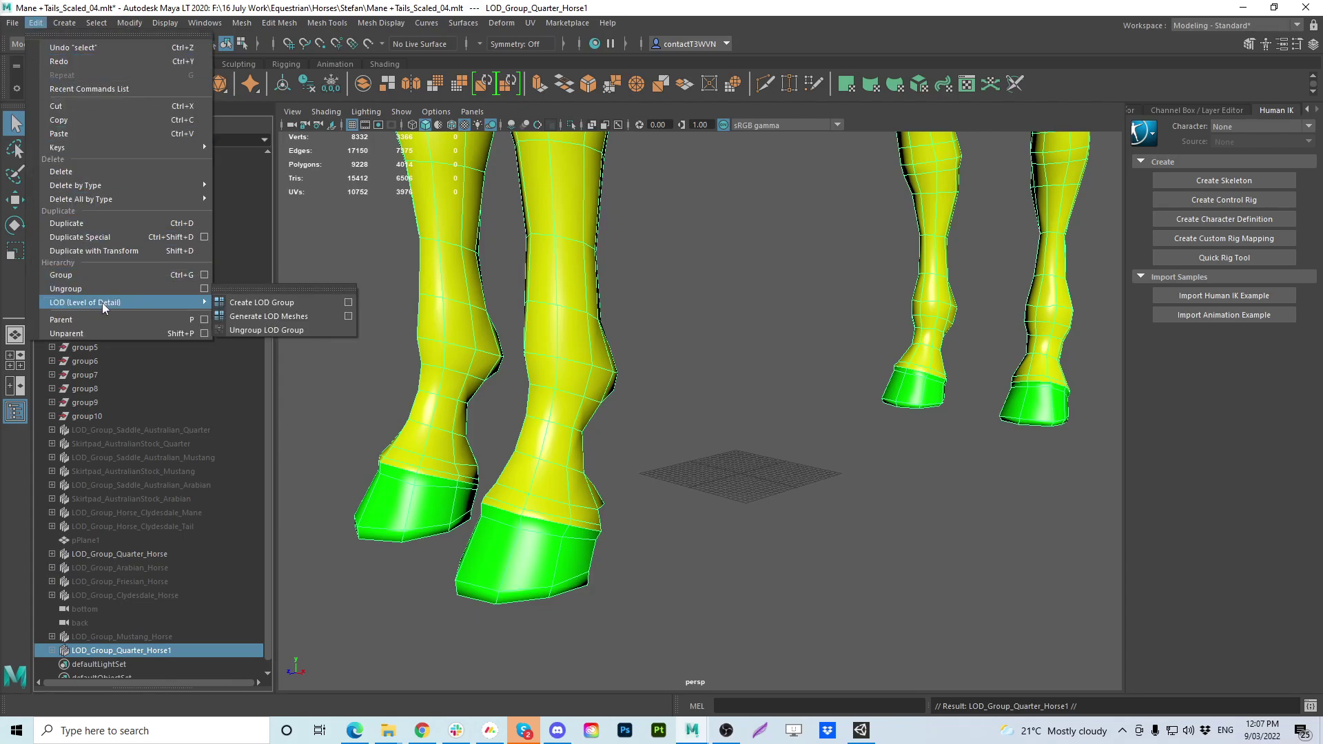
left_click(264, 330)
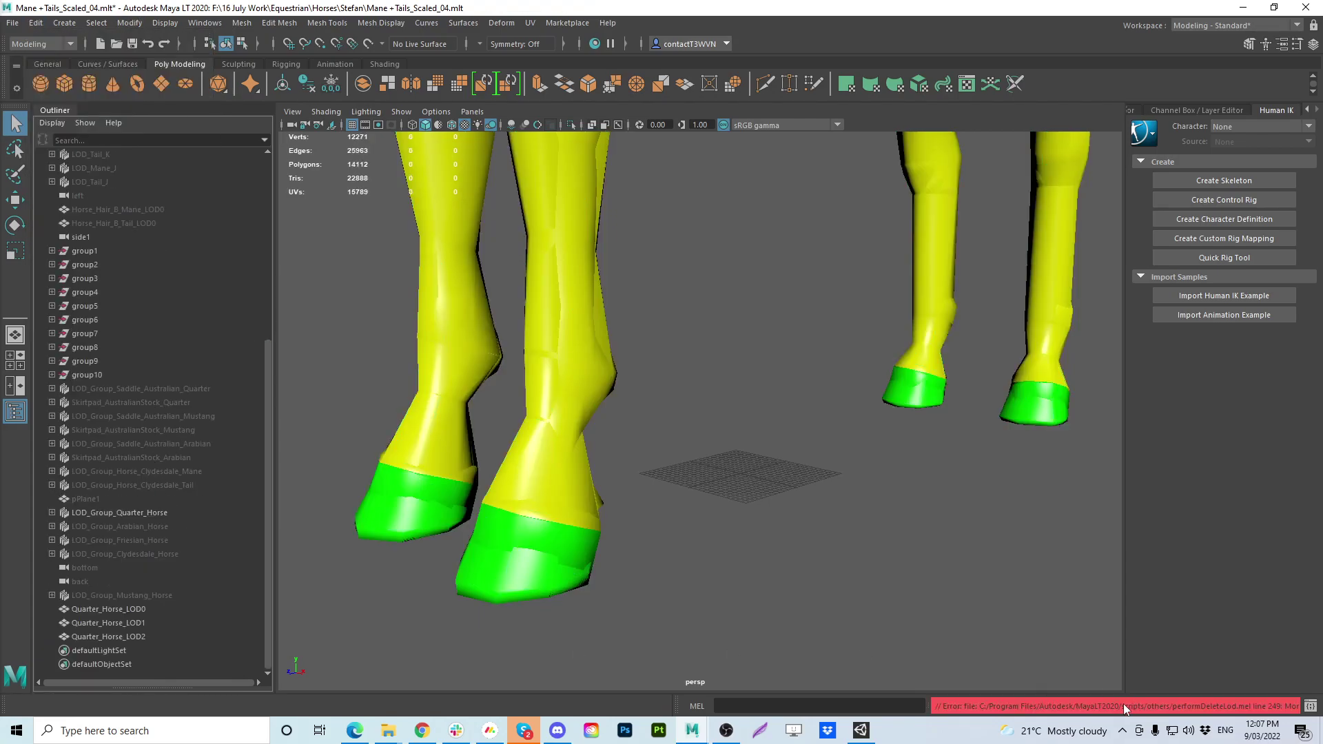
Check the error in the Script Editor, then select Quarter_Horse_LOD0
left_click(1311, 705)
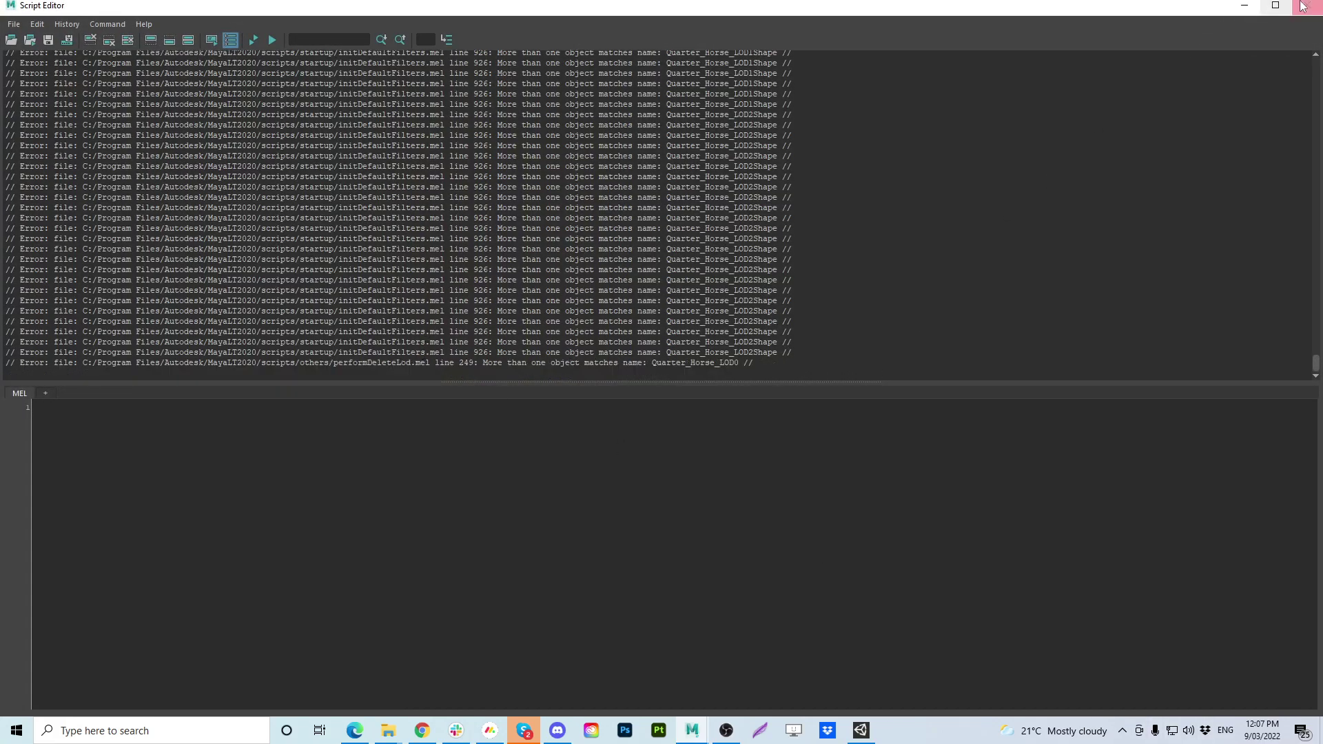
left_click(1307, 5)
left_click(135, 609)
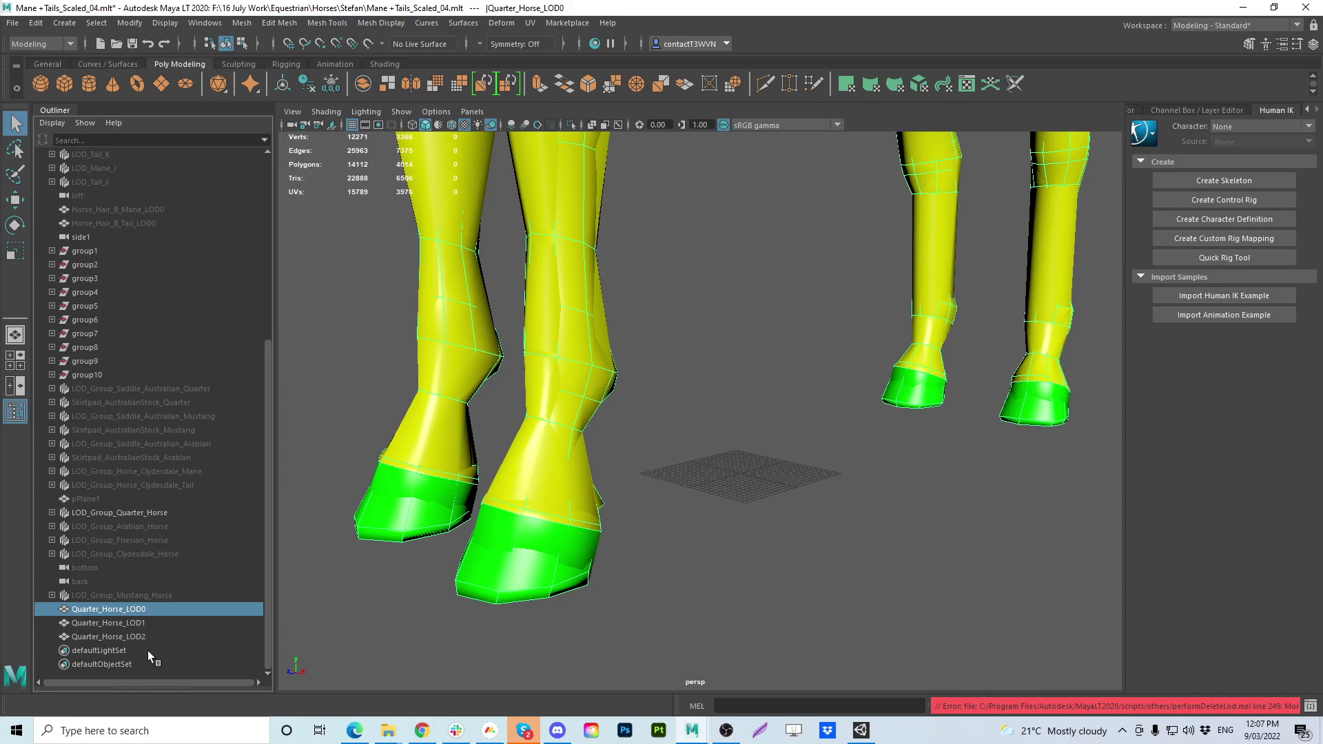
Drag the original LOD_Group_Quarter_Horse onto LOD_Group_Mustang_Horse, then select Quarter_Horse_LOD0 through LOD2
left_click(136, 637, "shift")
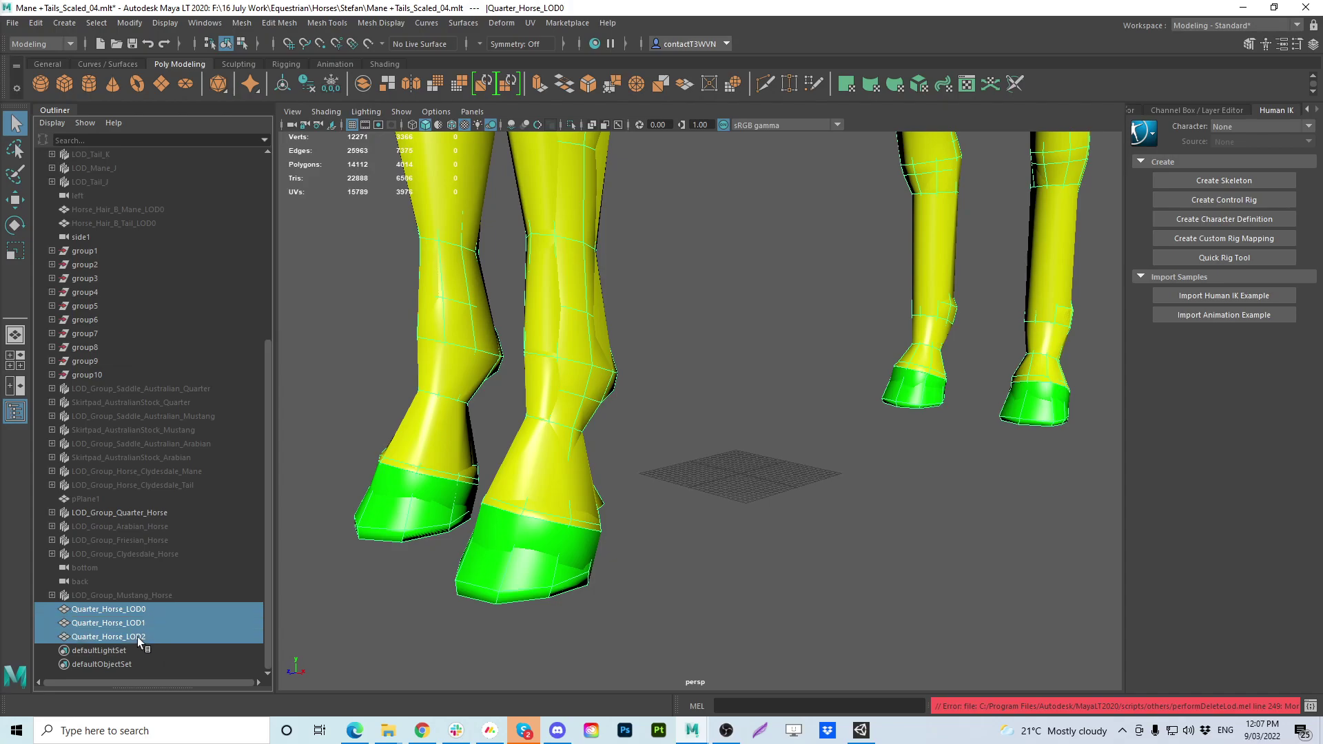
left_click(121, 512)
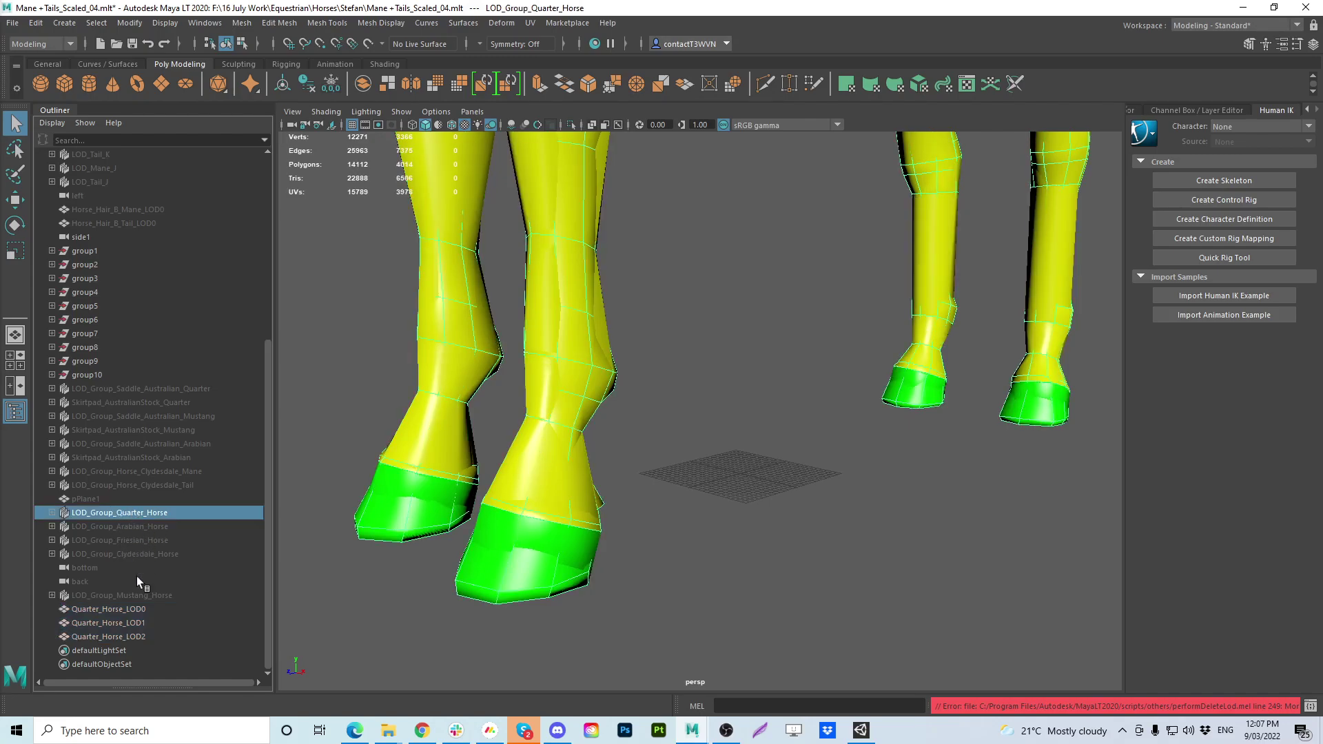
mouse_move(132, 612)
middle_mouse_down()
mouse_move(118, 554)
mouse_move(123, 597)
middle_mouse_up()
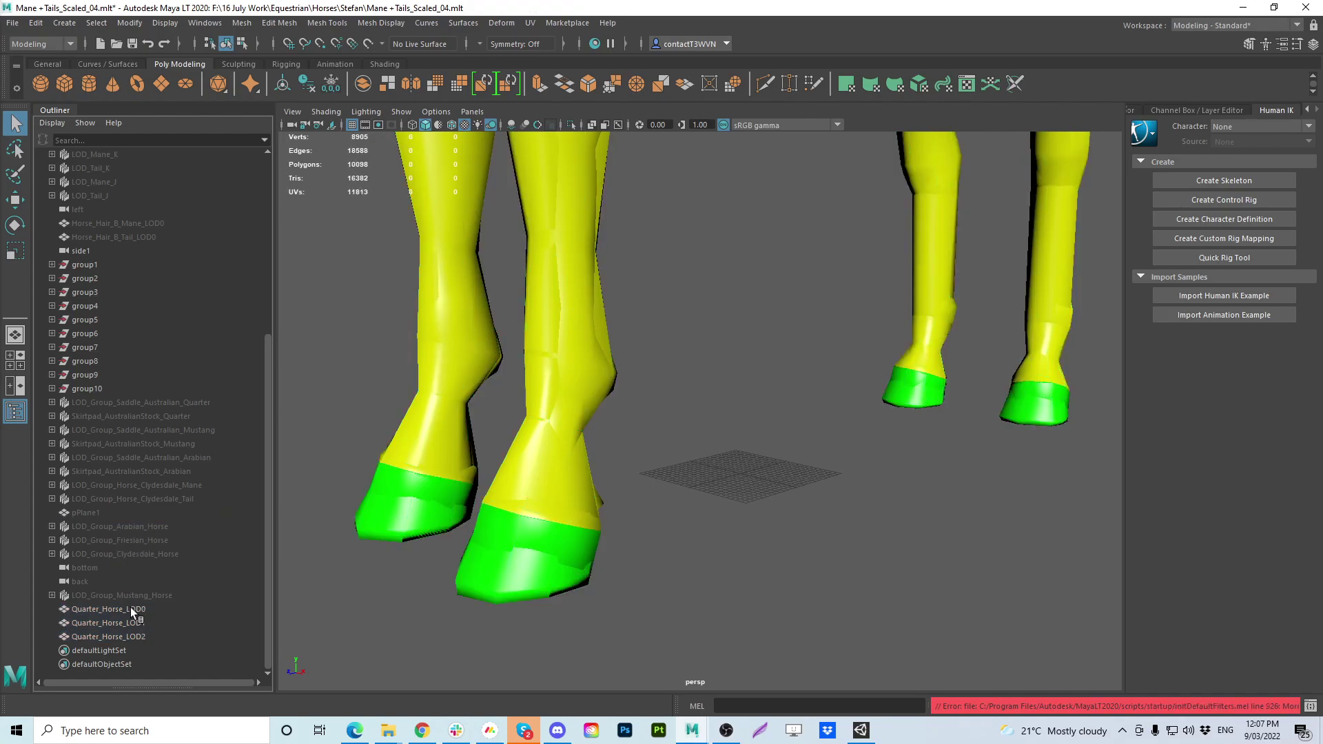
left_click(131, 610)
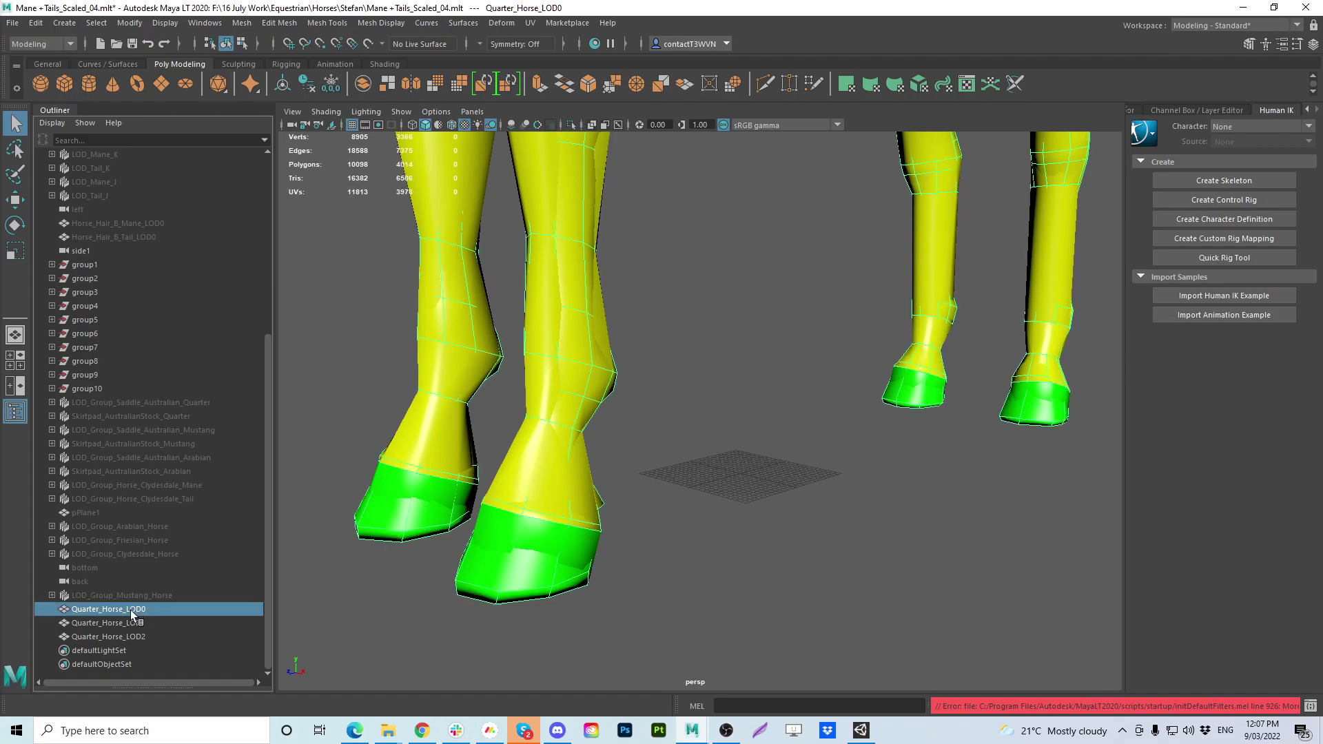
left_click(132, 638, "shift")
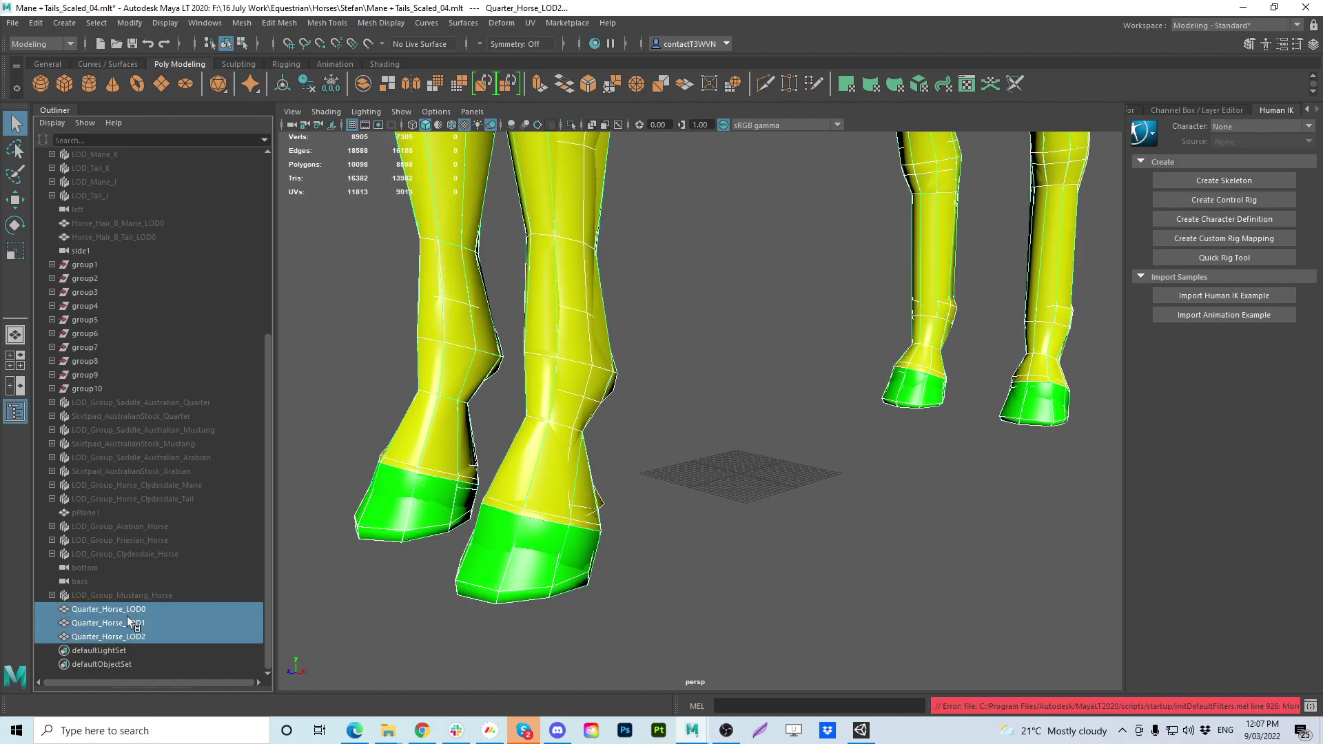
Create an LOD group from the three Quarter_Horse meshes using the Create LOD Group options' Setup LOD
left_click(35, 22)
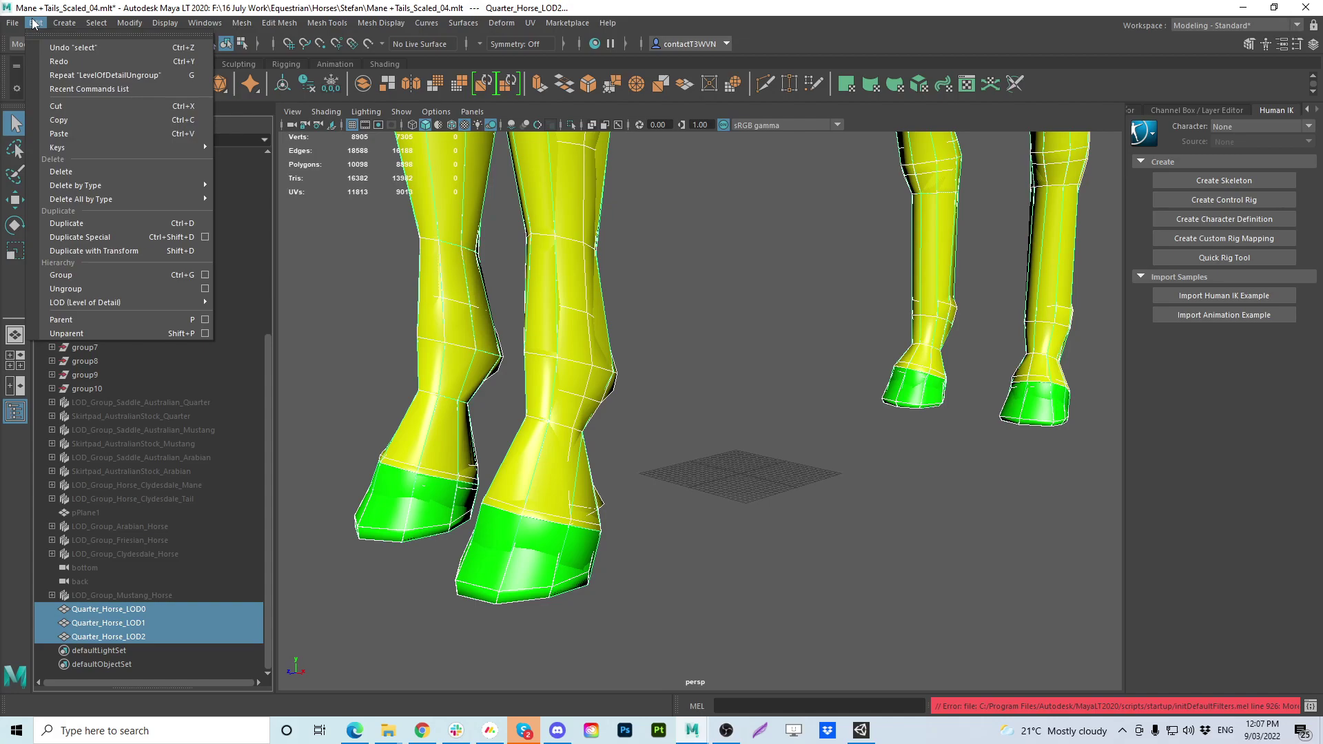
mouse_move(113, 303)
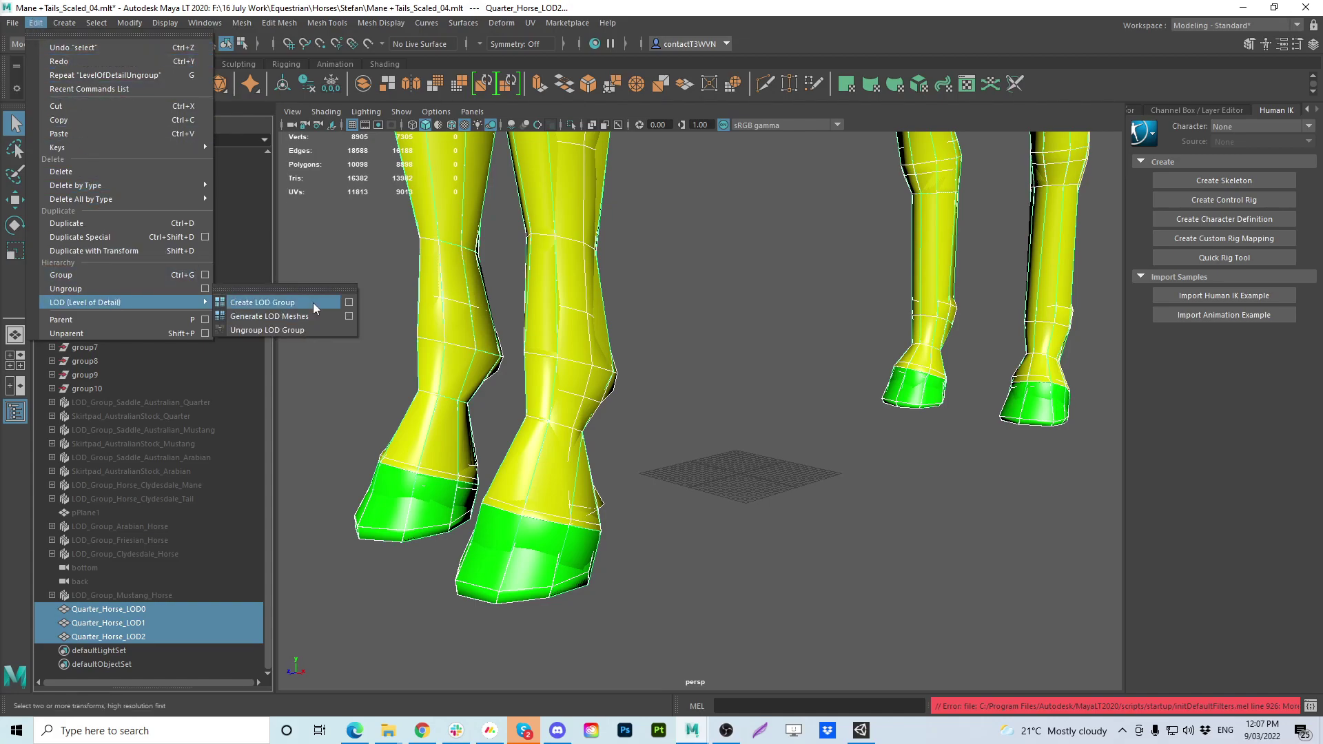
left_click(349, 302)
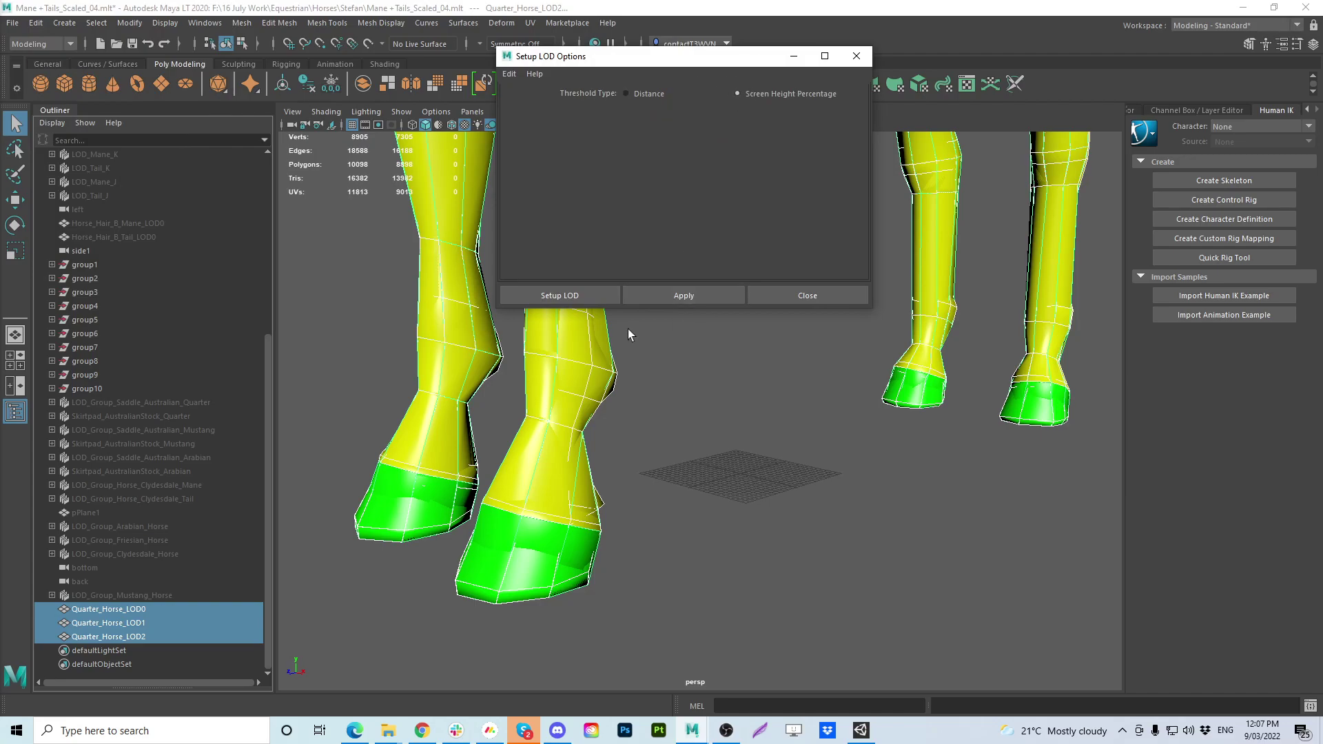
left_click(594, 291)
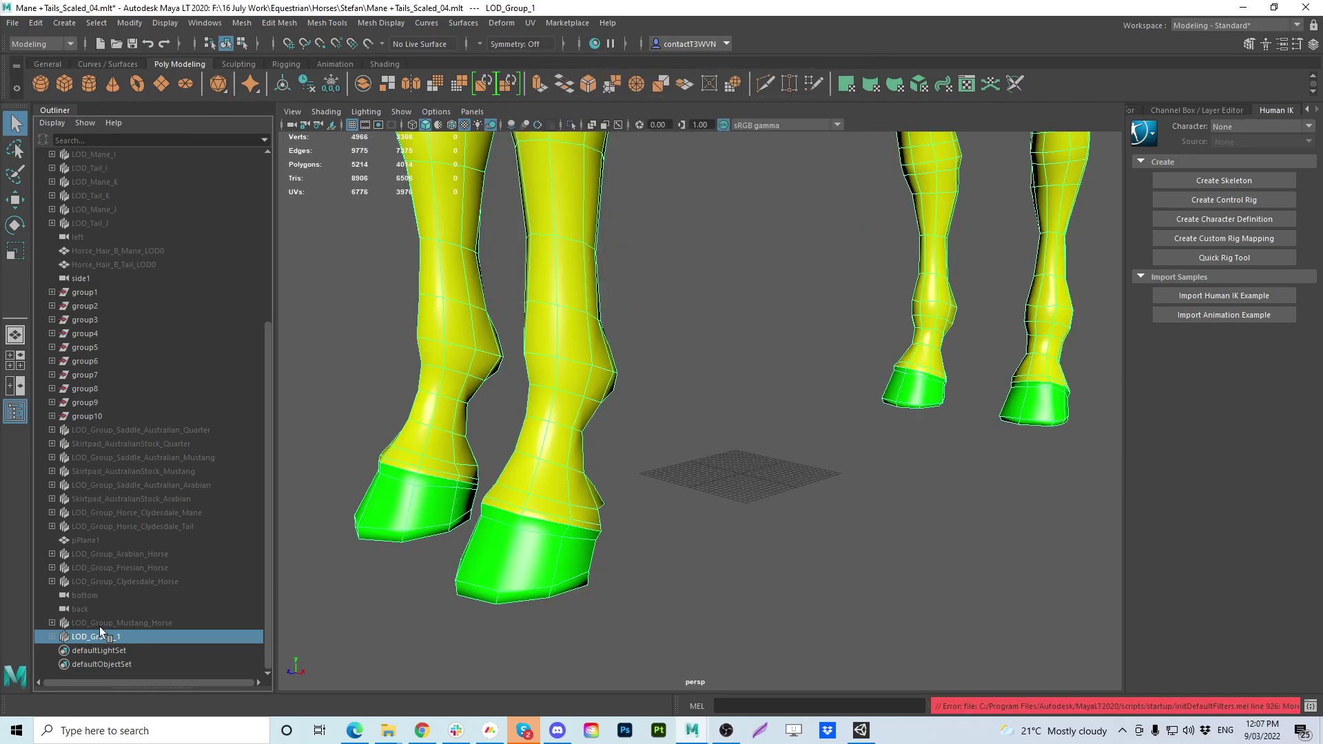
left_click(52, 637)
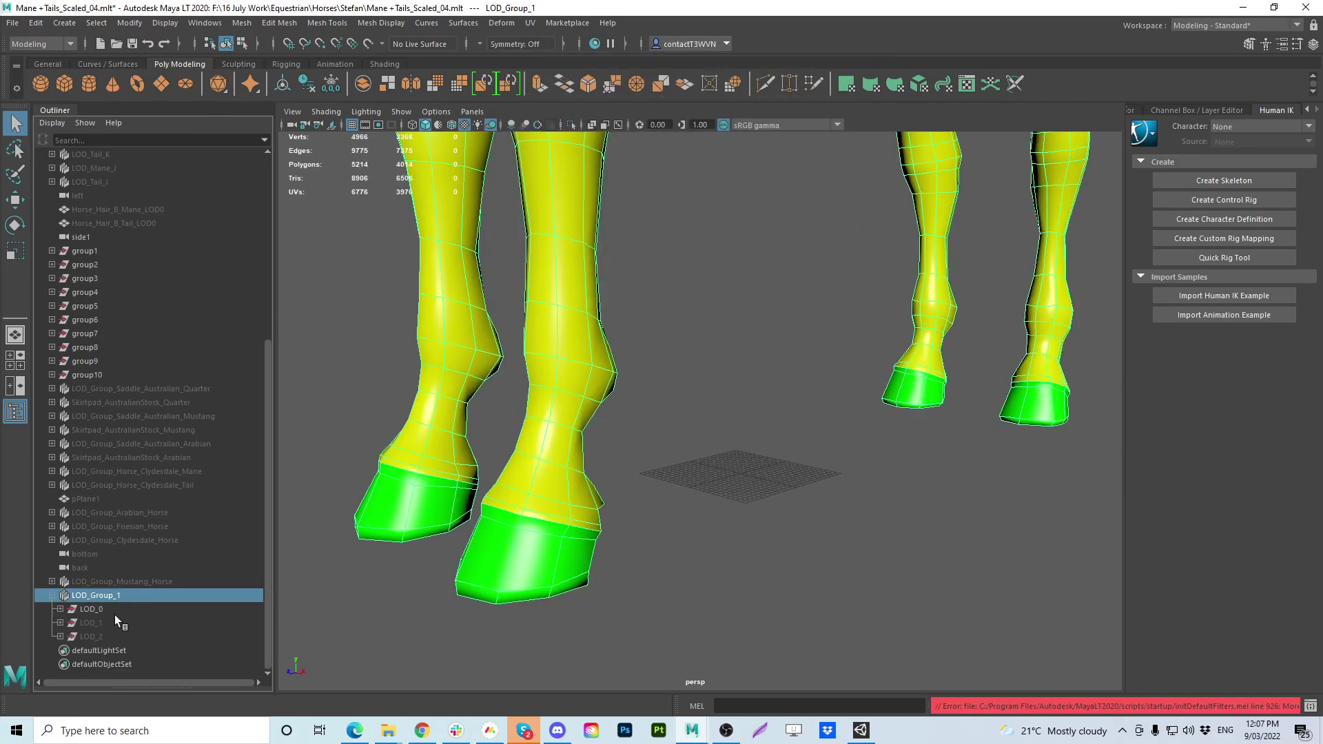
Rename LOD_Group_1 to LOD_Group_Quarter_Horse and confirm LOD_0 contains Quarter_Horse_LOD0
double_click(110, 596)
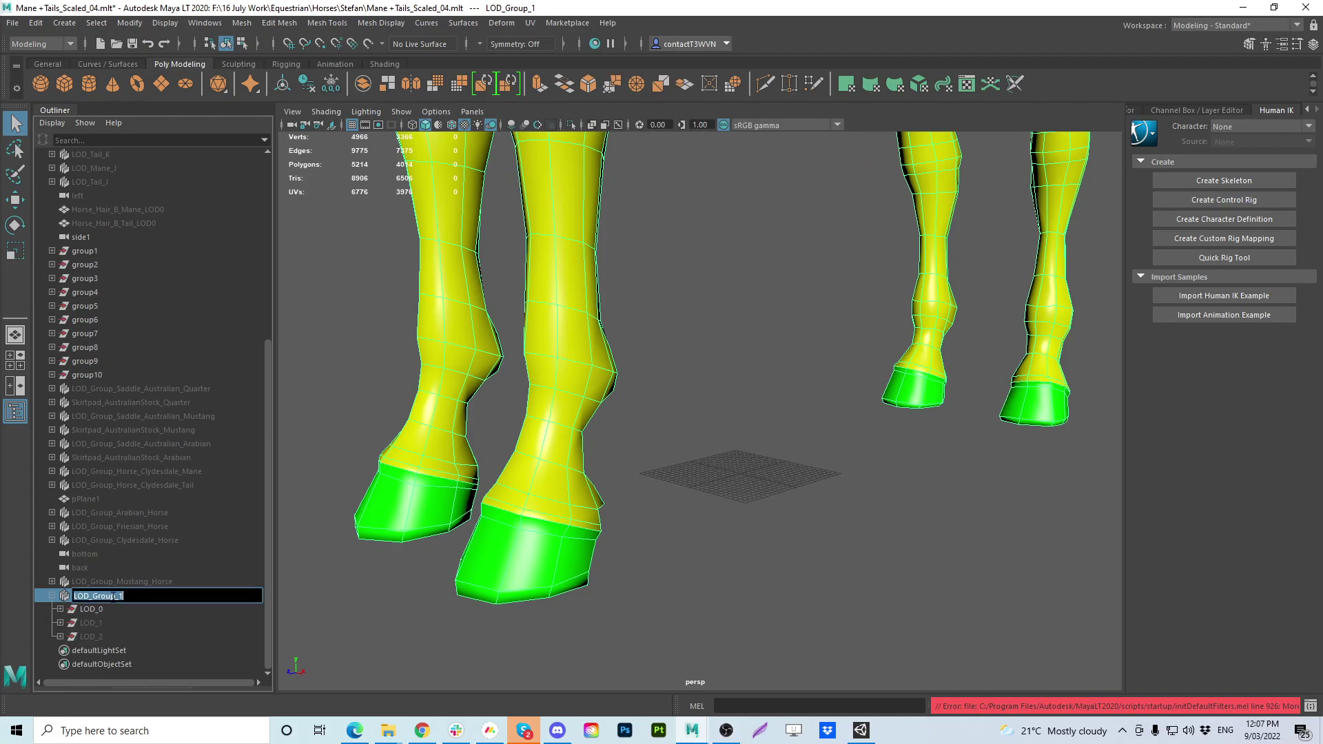
key("Right")
type("Quarter_Horse")
key("Return")
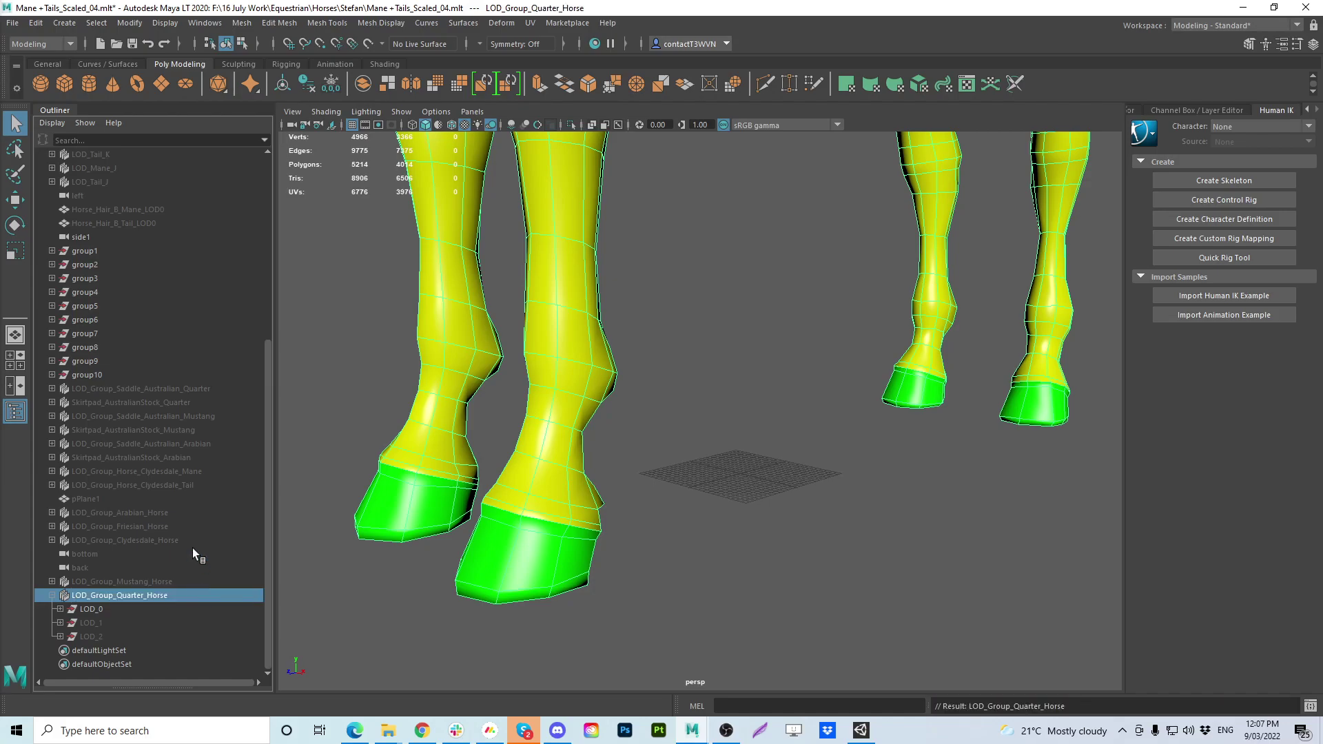
left_click(101, 607)
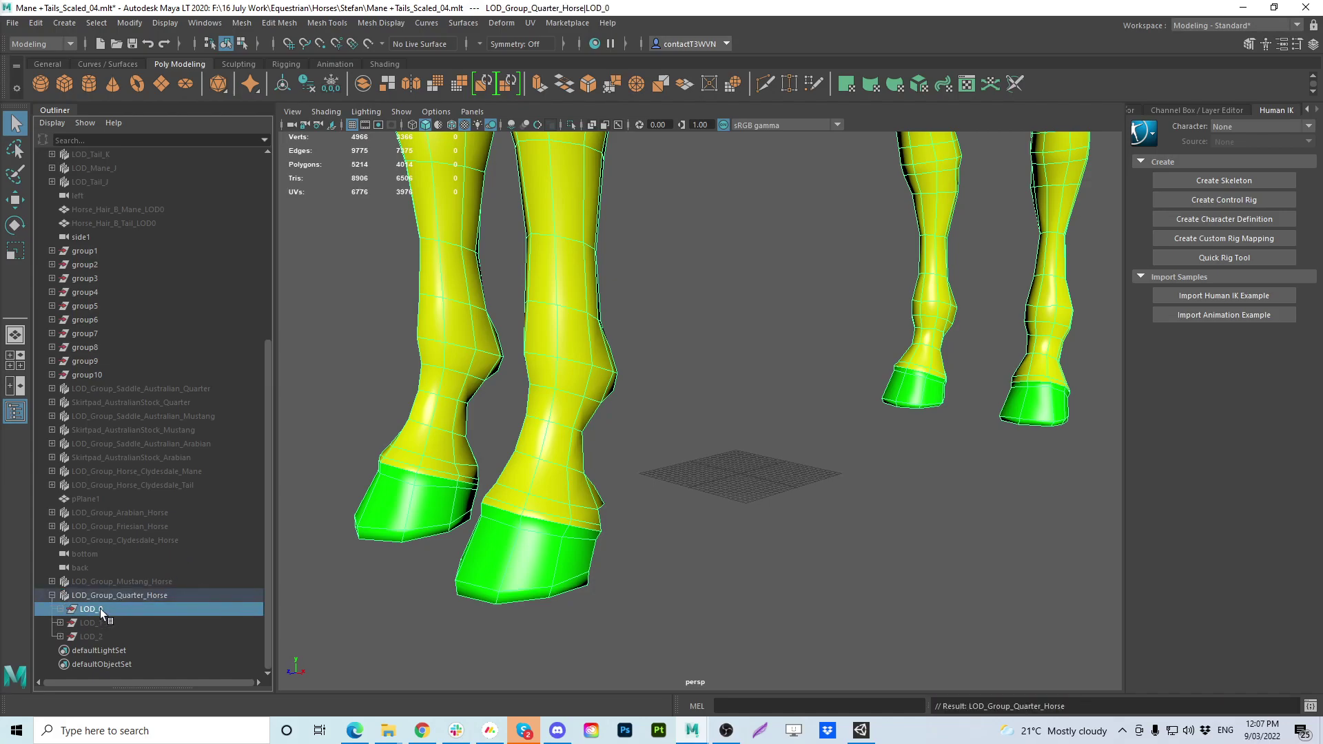
left_click(95, 623)
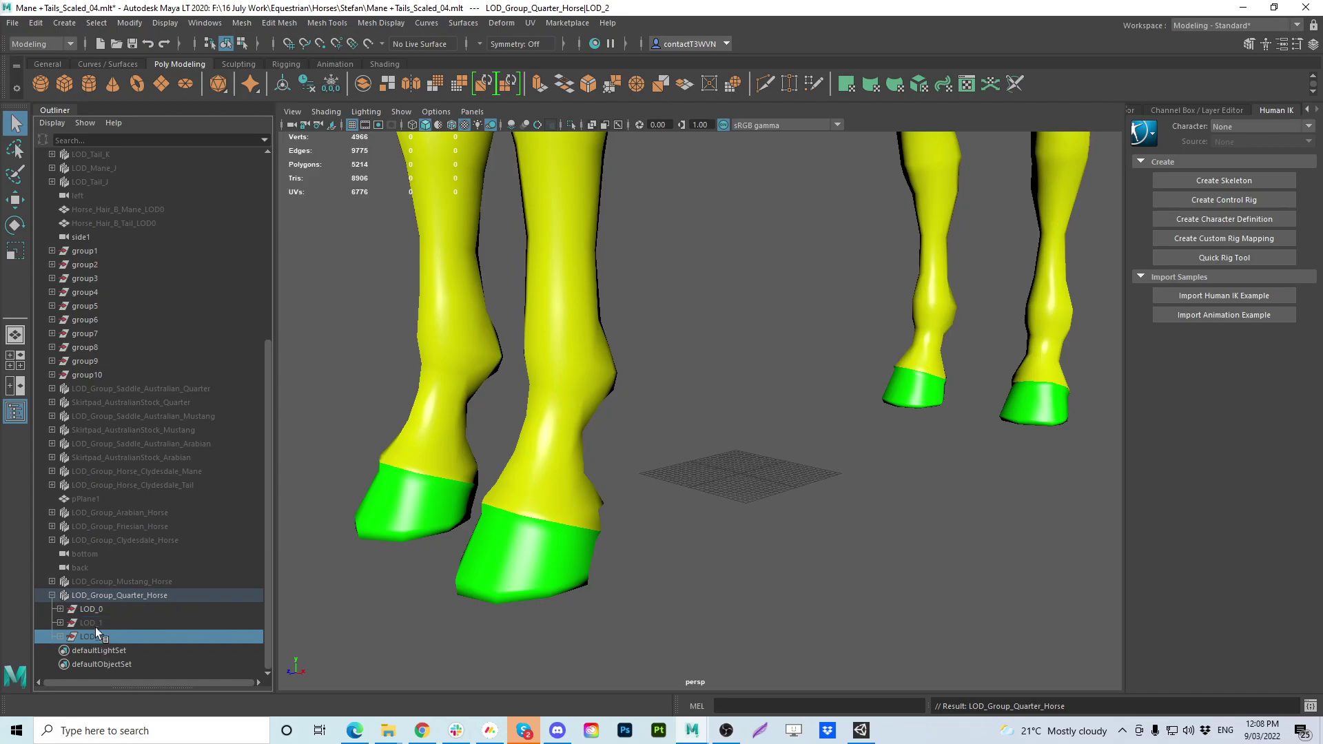
left_click(94, 611)
Expand LOD_0, LOD_1 and LOD_2 to show the Quarter_Horse_LOD0, LOD1 and LOD2 meshes
left_click(60, 609)
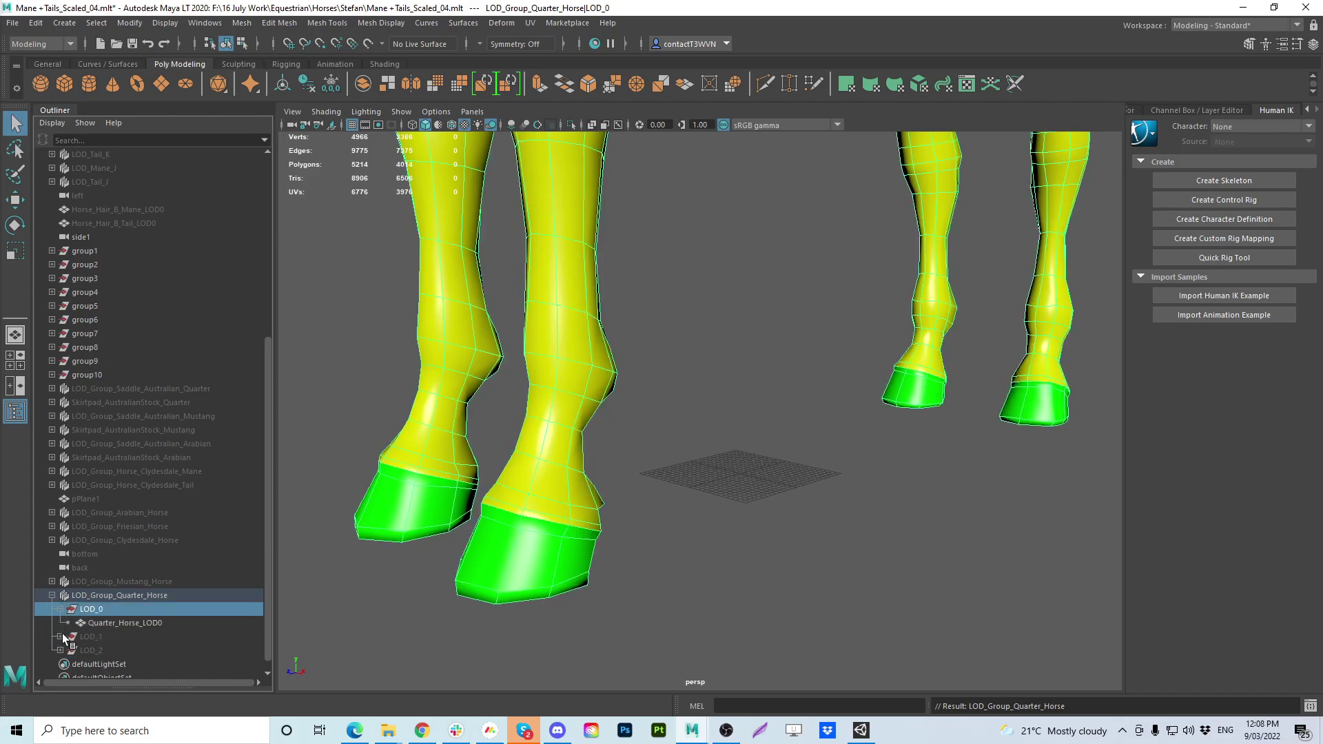
left_click(60, 637)
left_click(60, 636)
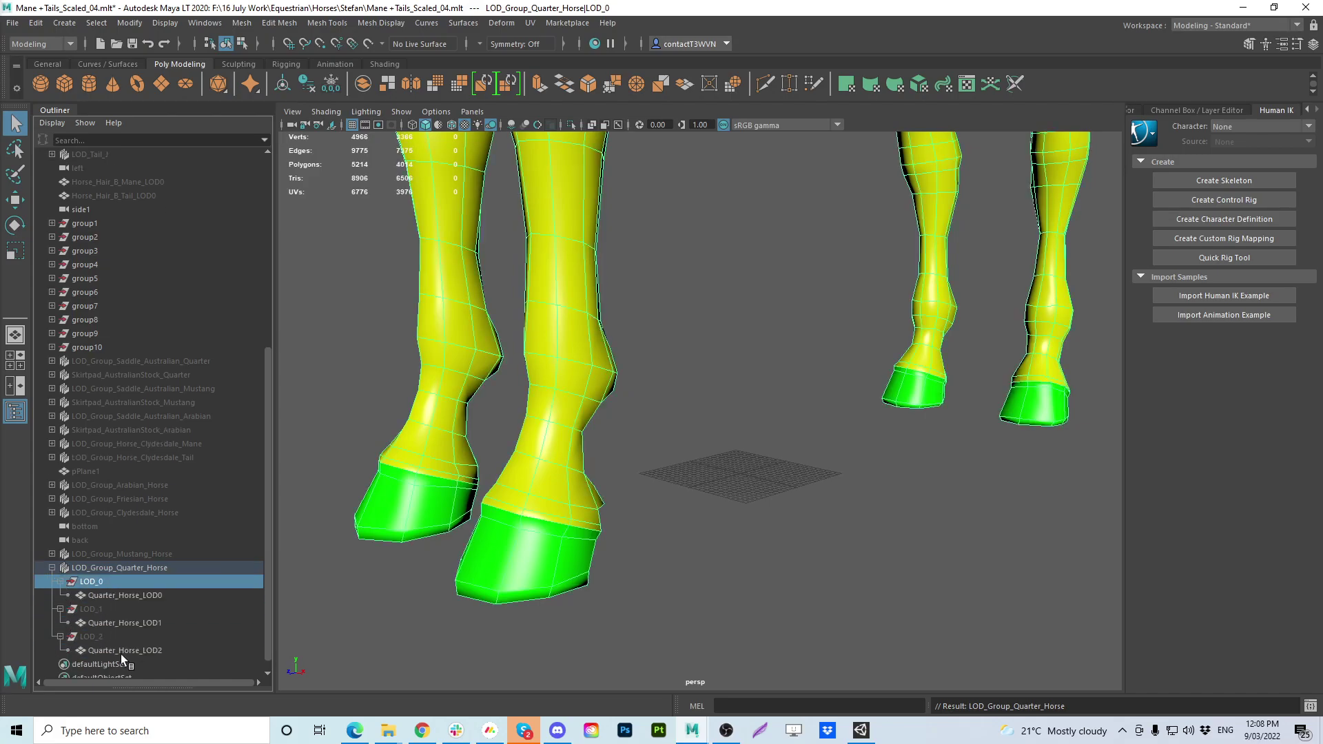
left_click(117, 652)
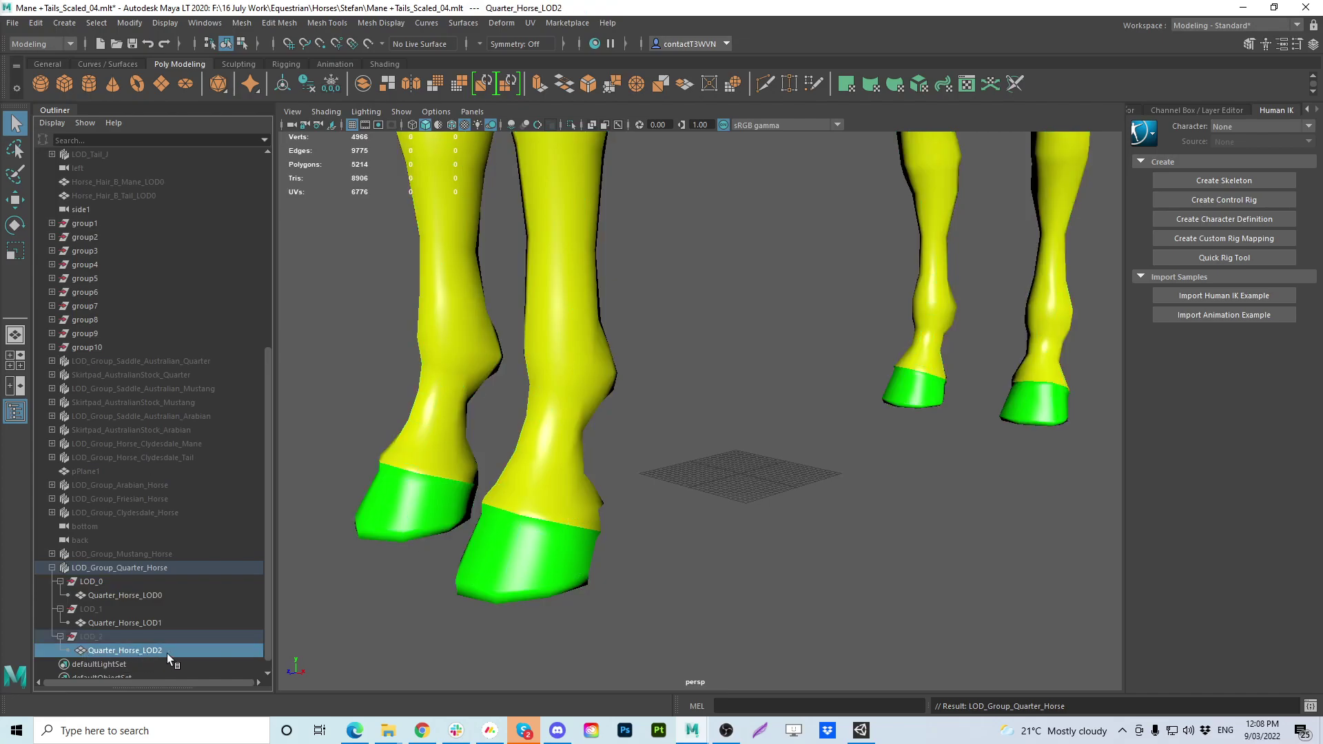
left_click(93, 636)
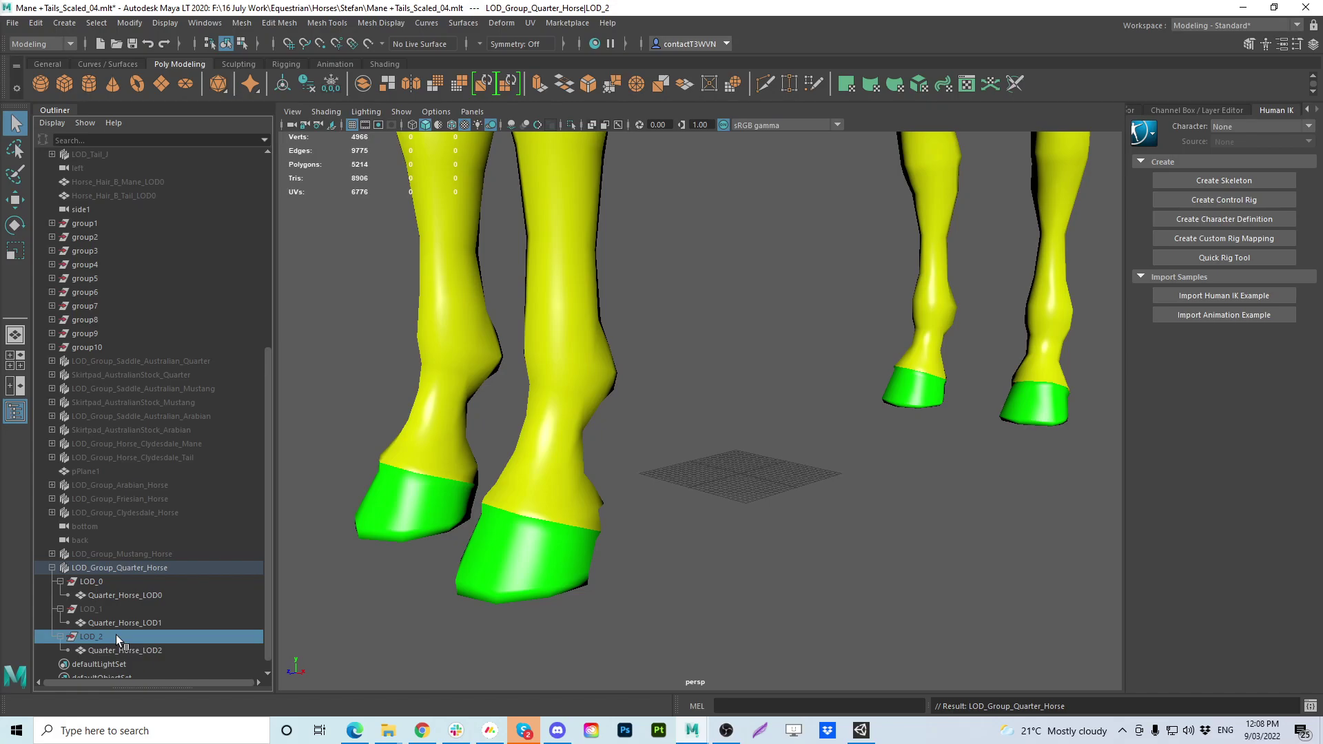
left_click(97, 582)
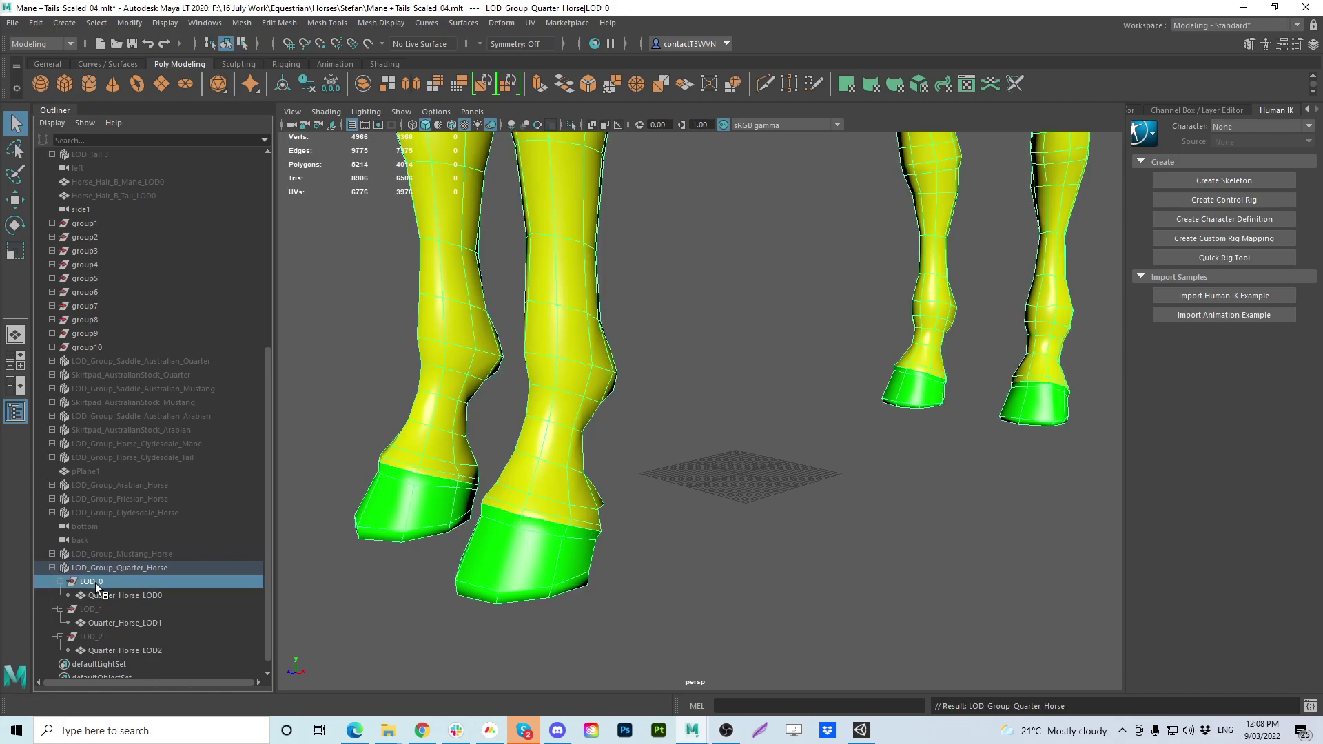
Rename LOD_0, LOD_1 and LOD_2 to Quarter_Horse_LOD_0, Quarter_Horse_LOD_1 and Quarter_Horse_LOD_2
double_click(85, 582)
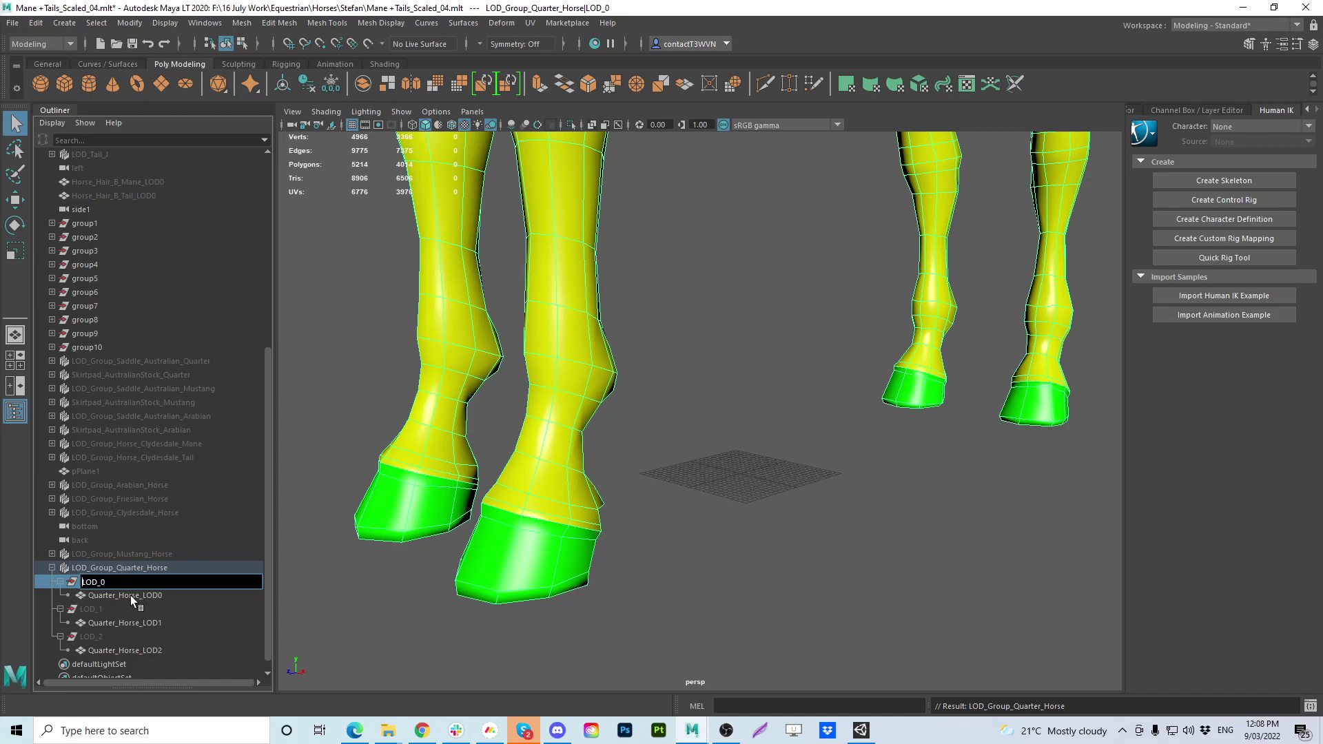
type("Quarter_Horse_")
key("Return")
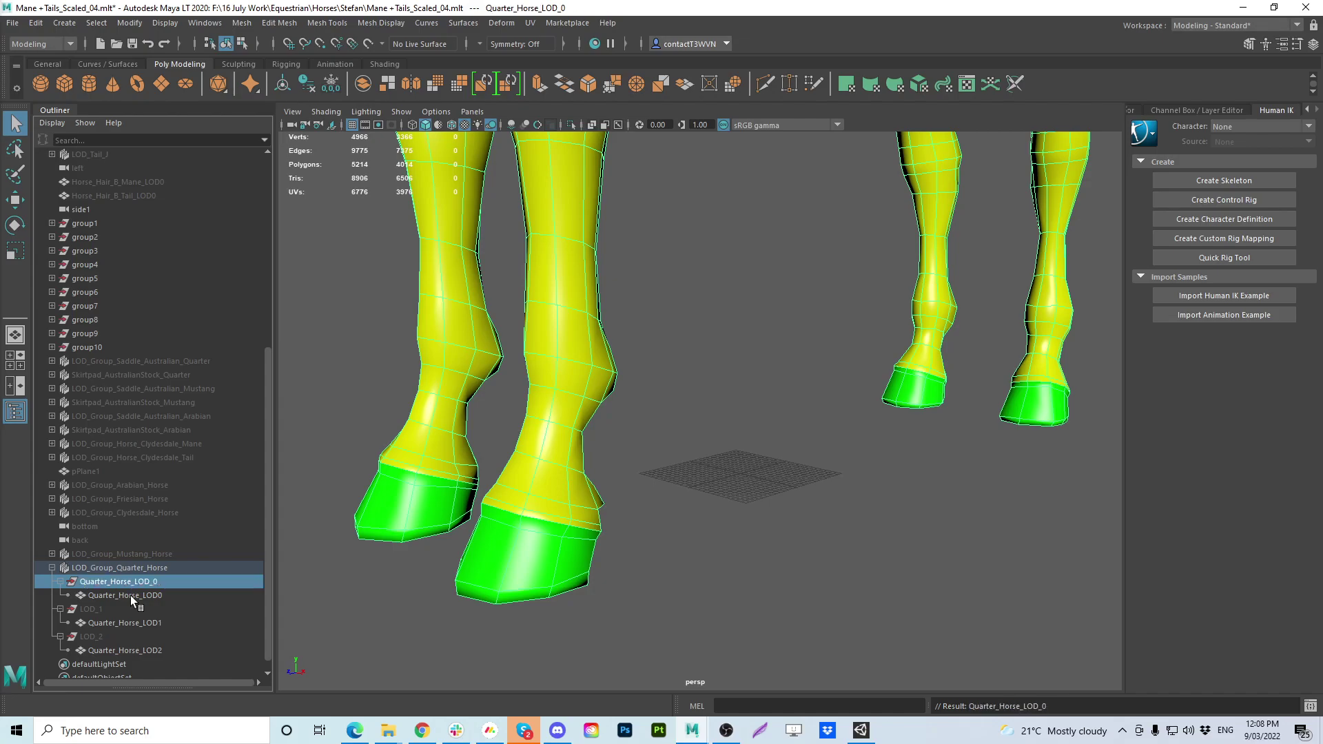
double_click(75, 609)
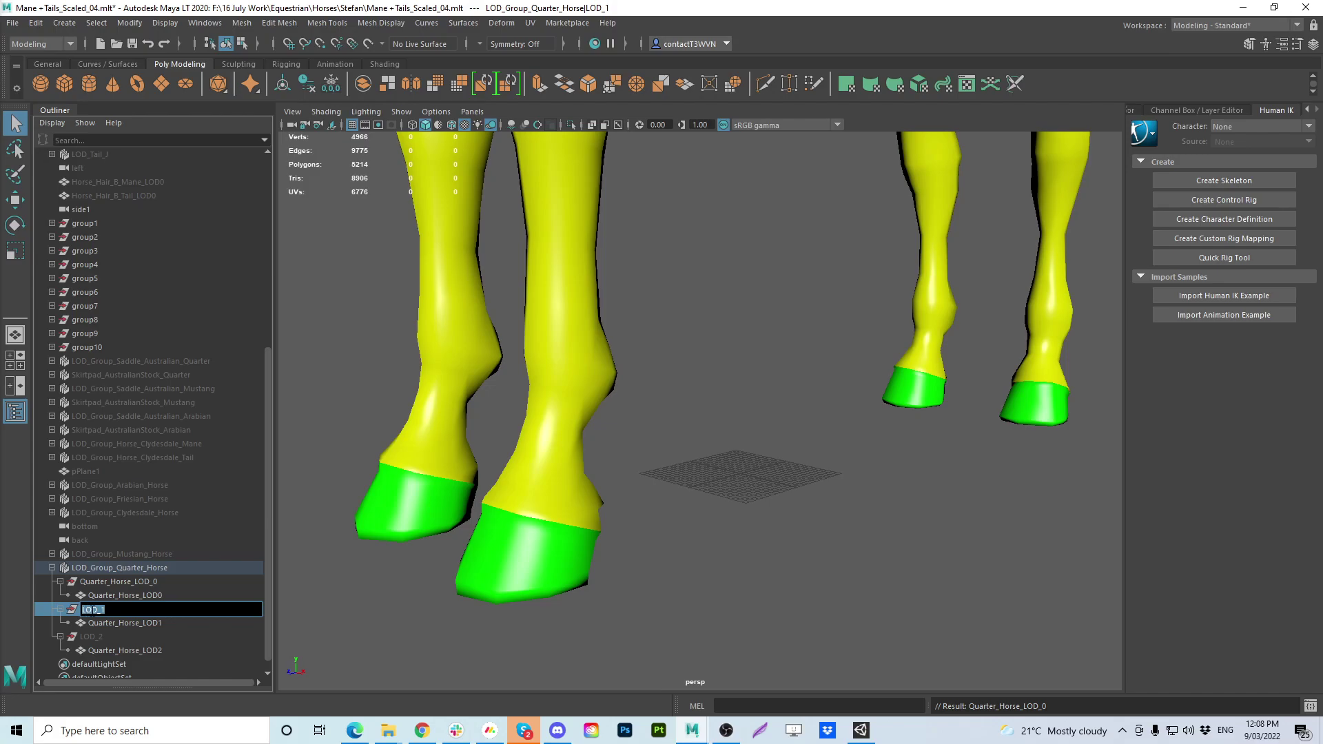
type("Quarter_Horse_LOD_1")
key("Return")
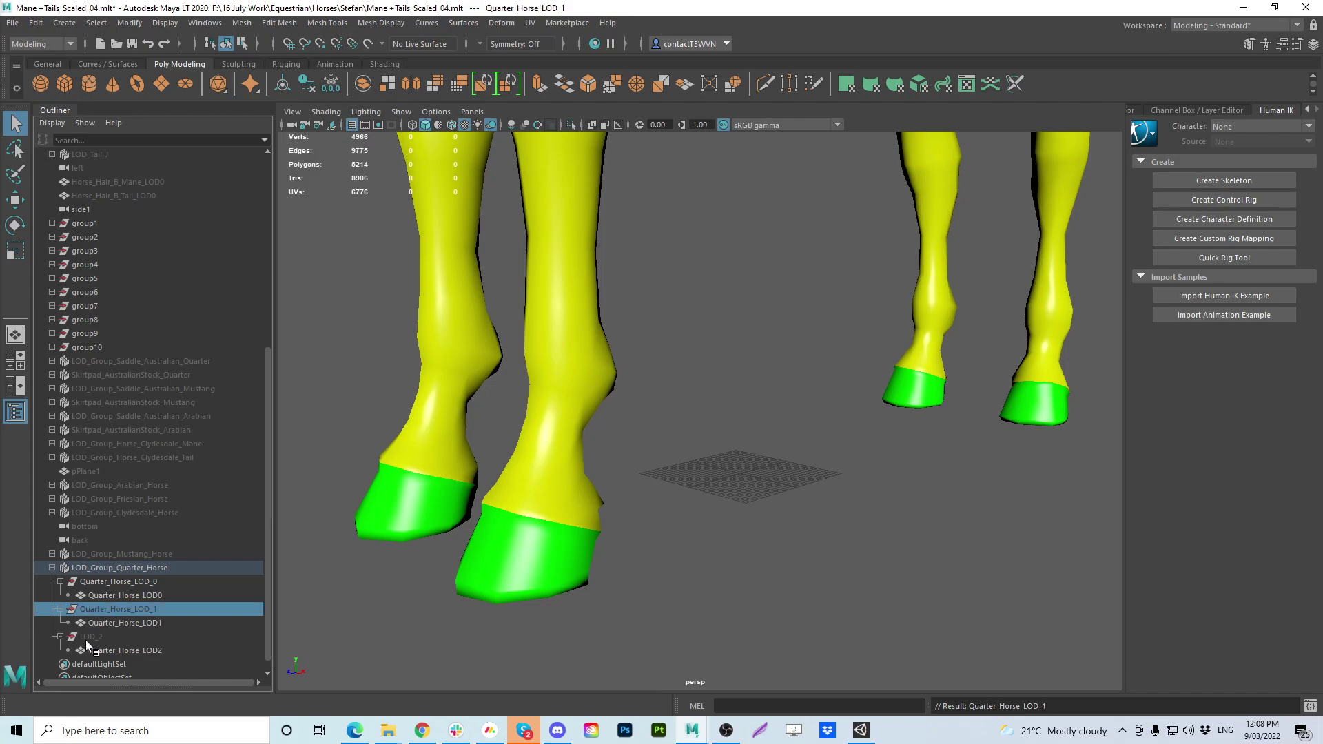
left_click(85, 637)
double_click(86, 637)
type("Quarter_Horse_")
key("Return")
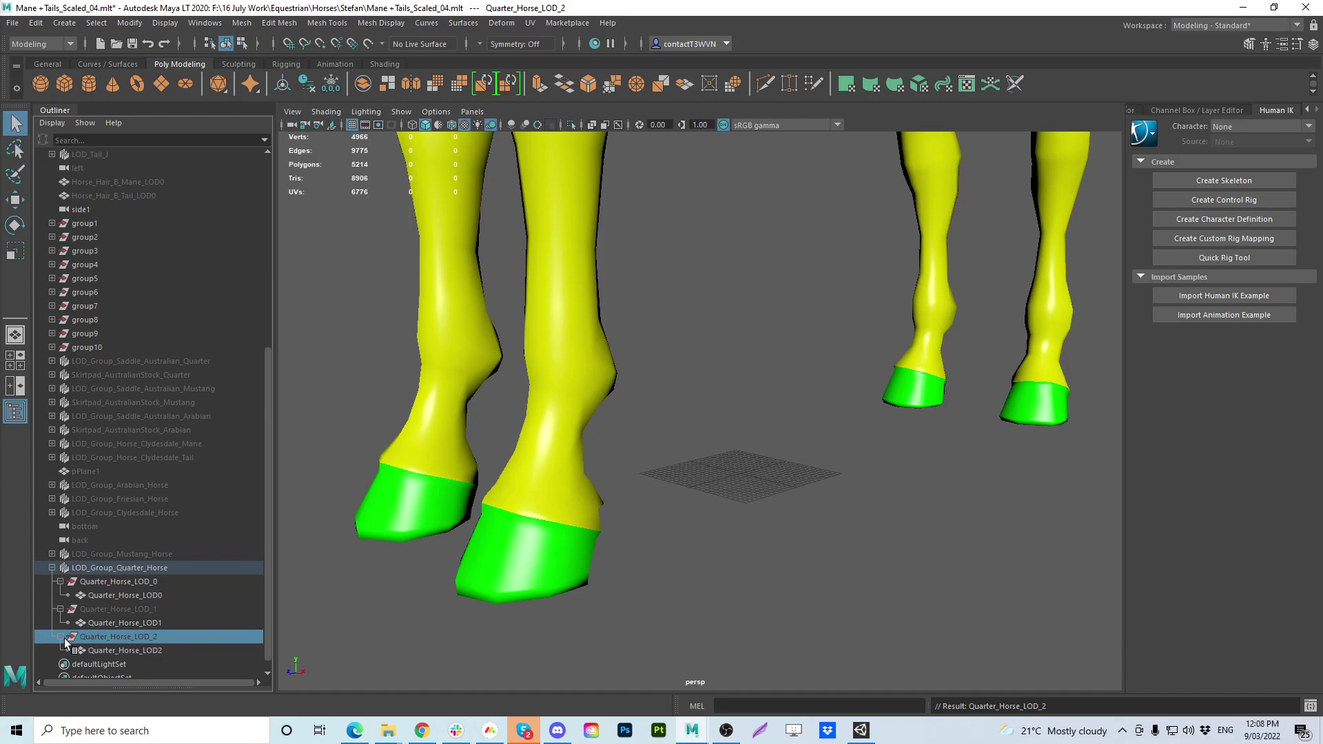
Collapse the three renamed level nodes and select Quarter_Horse_LOD_0
left_click(61, 636)
left_click(61, 610)
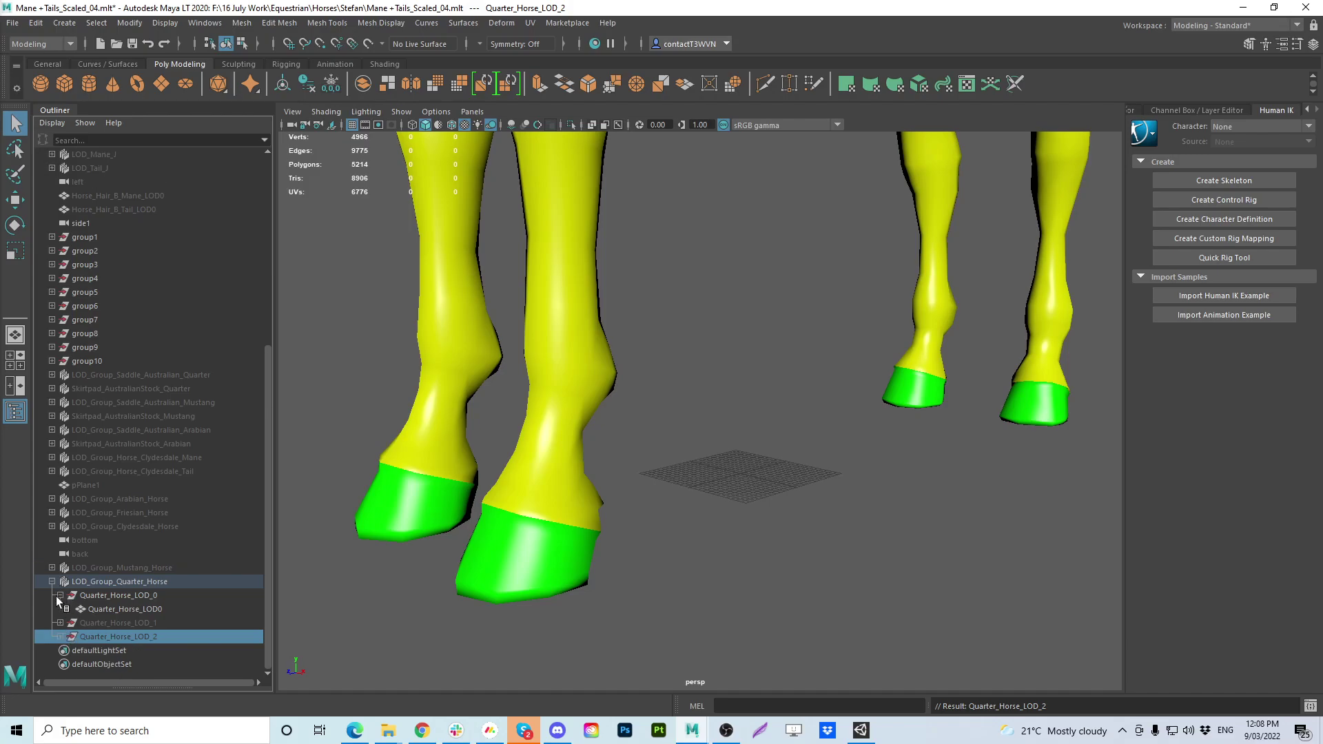
left_click(60, 596)
left_click(121, 610)
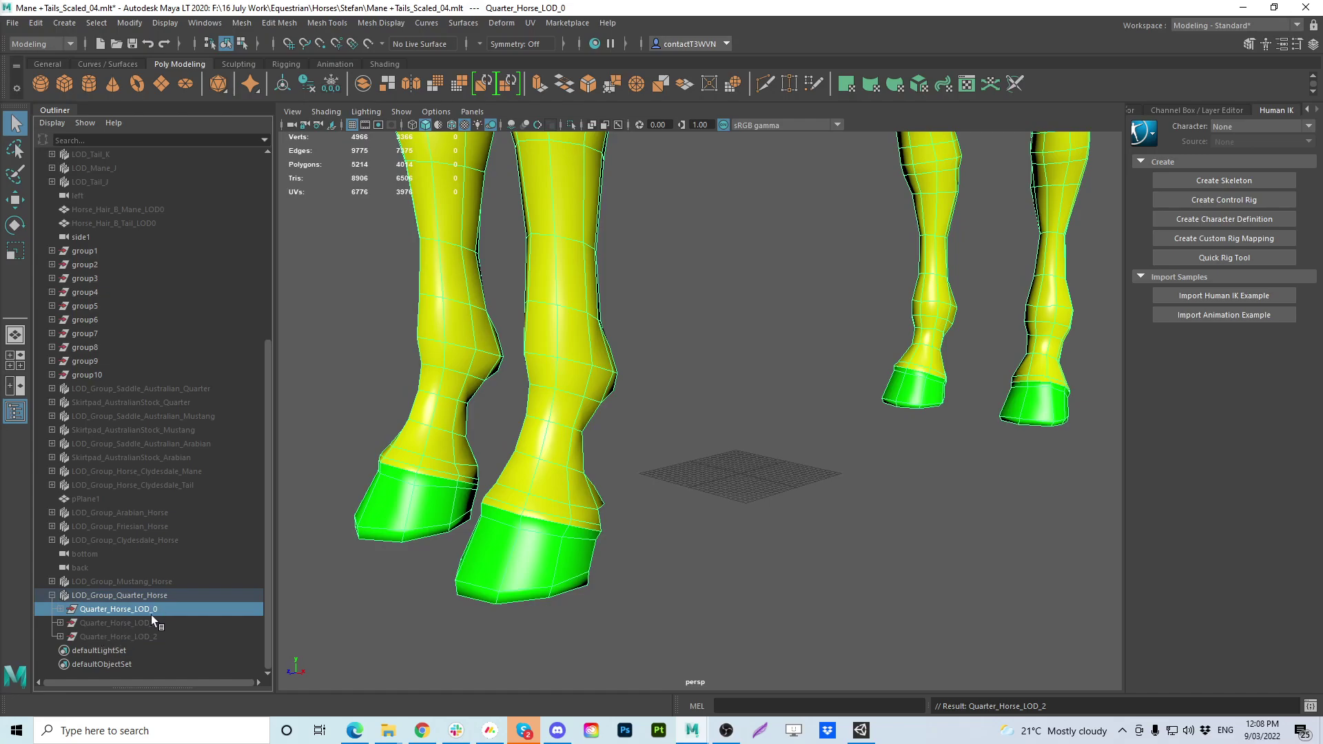
Expand LOD_Group_Arabian_Horse and LOD_Group_Friesian_Horse, dismiss the Slack toast, and review the Script Editor
left_click(52, 513)
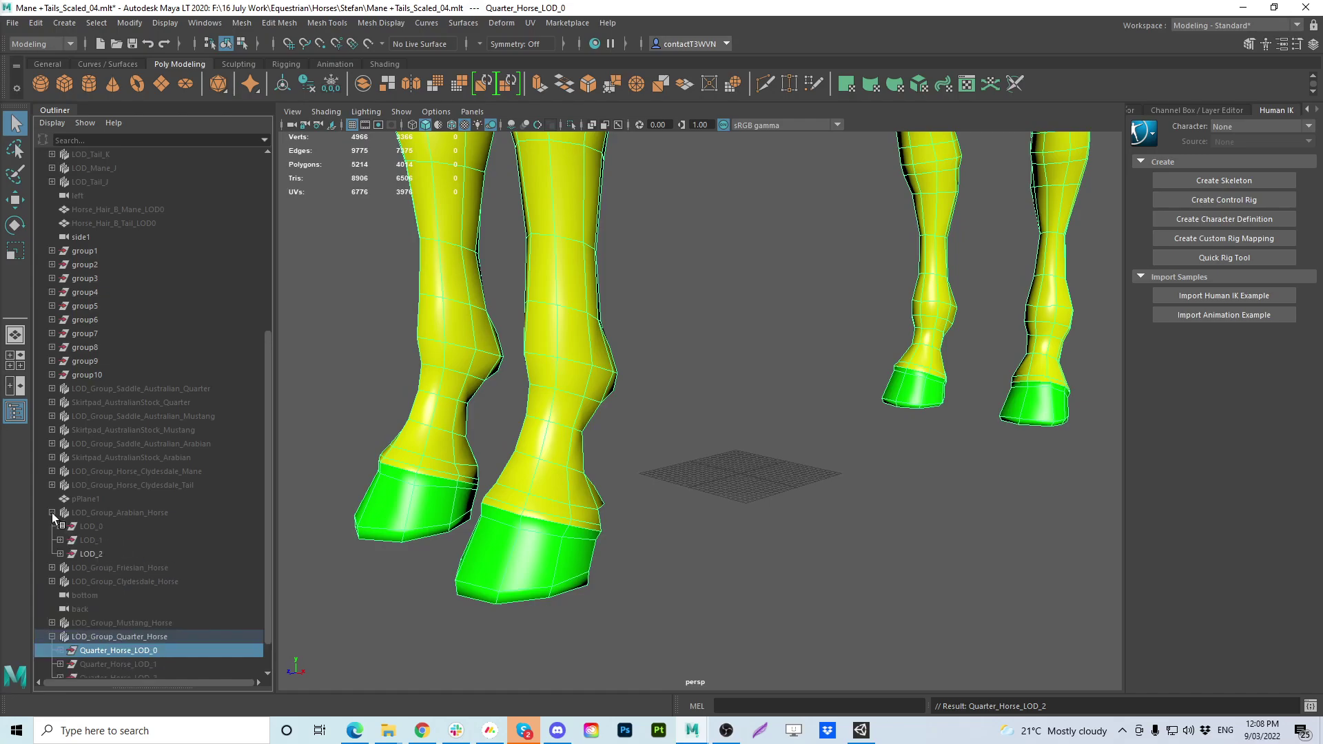
left_click(52, 568)
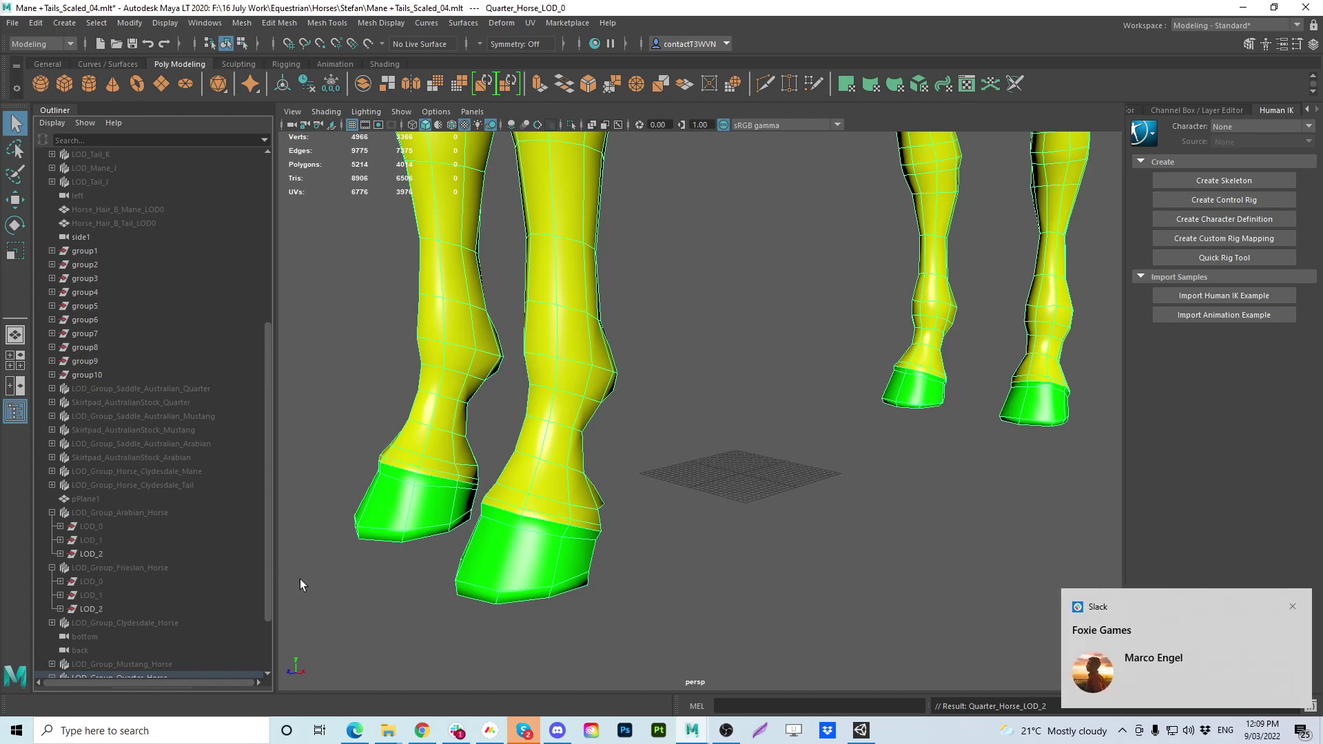
left_click(1293, 606)
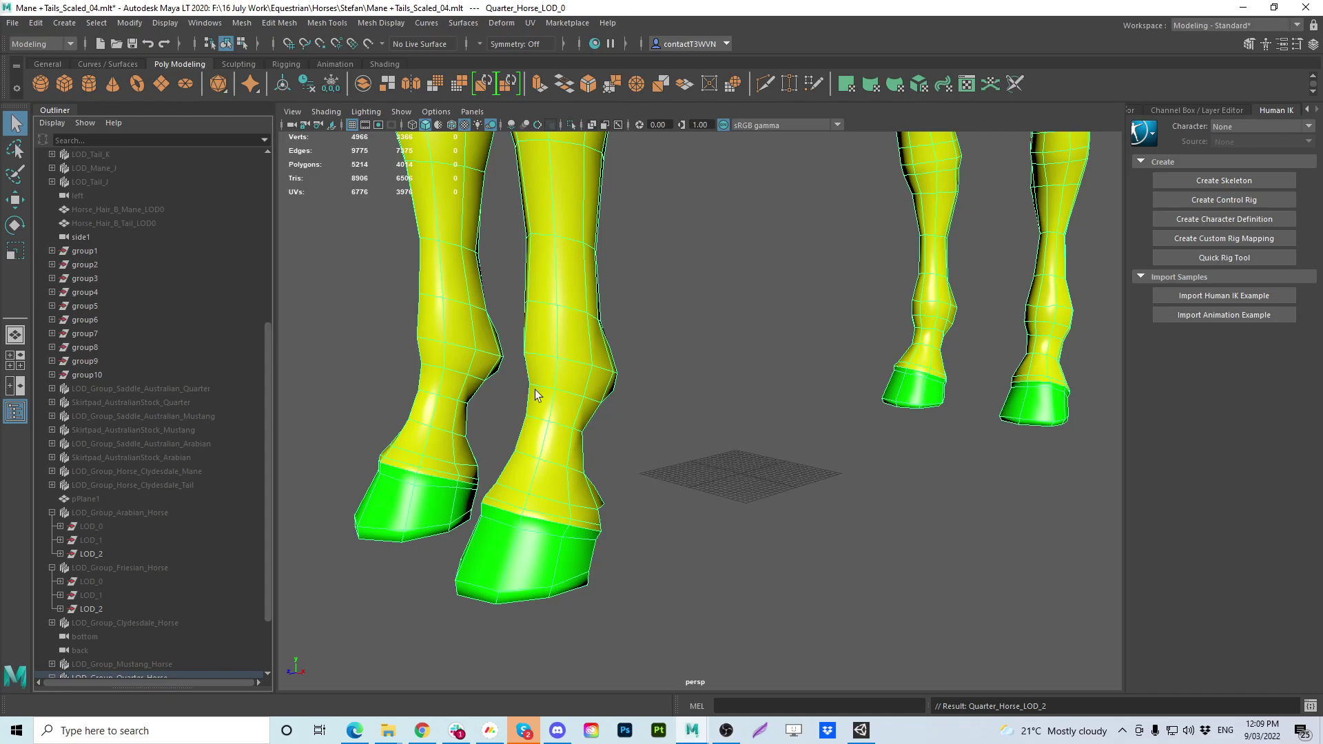
left_click(1311, 705)
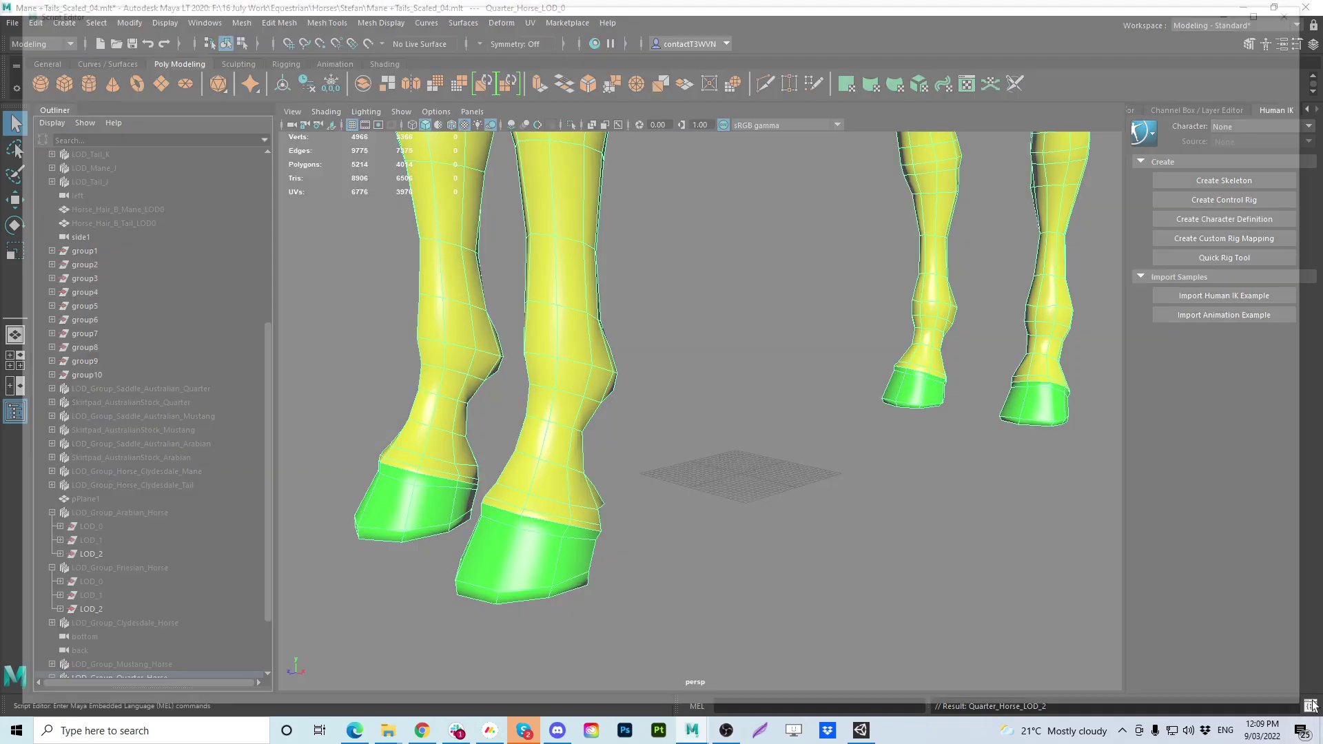
left_click(1307, 6)
Collapse LOD_Group_Quarter_Horse, expand LOD_Group_Mustang_Horse, and select its LOD_0, LOD_1 and LOD_2
scroll(174, 557, "down", 2)
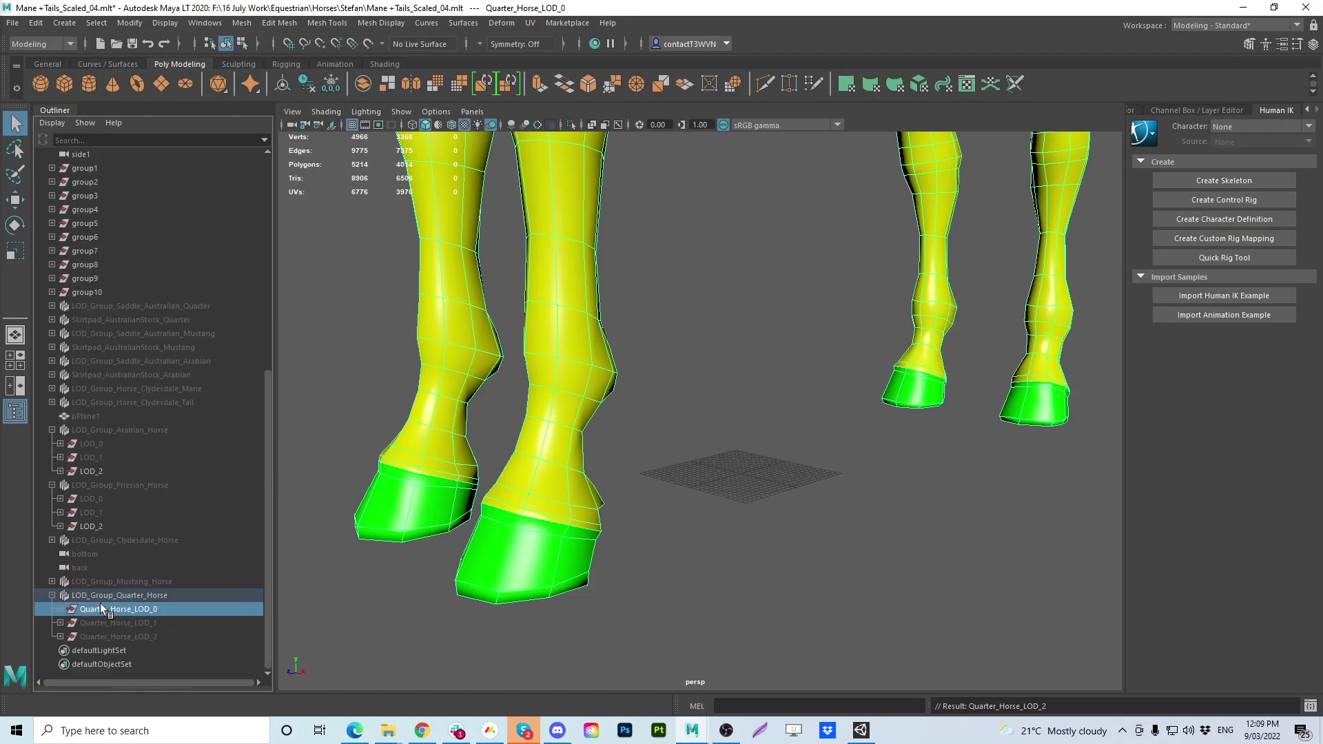
left_click(75, 596)
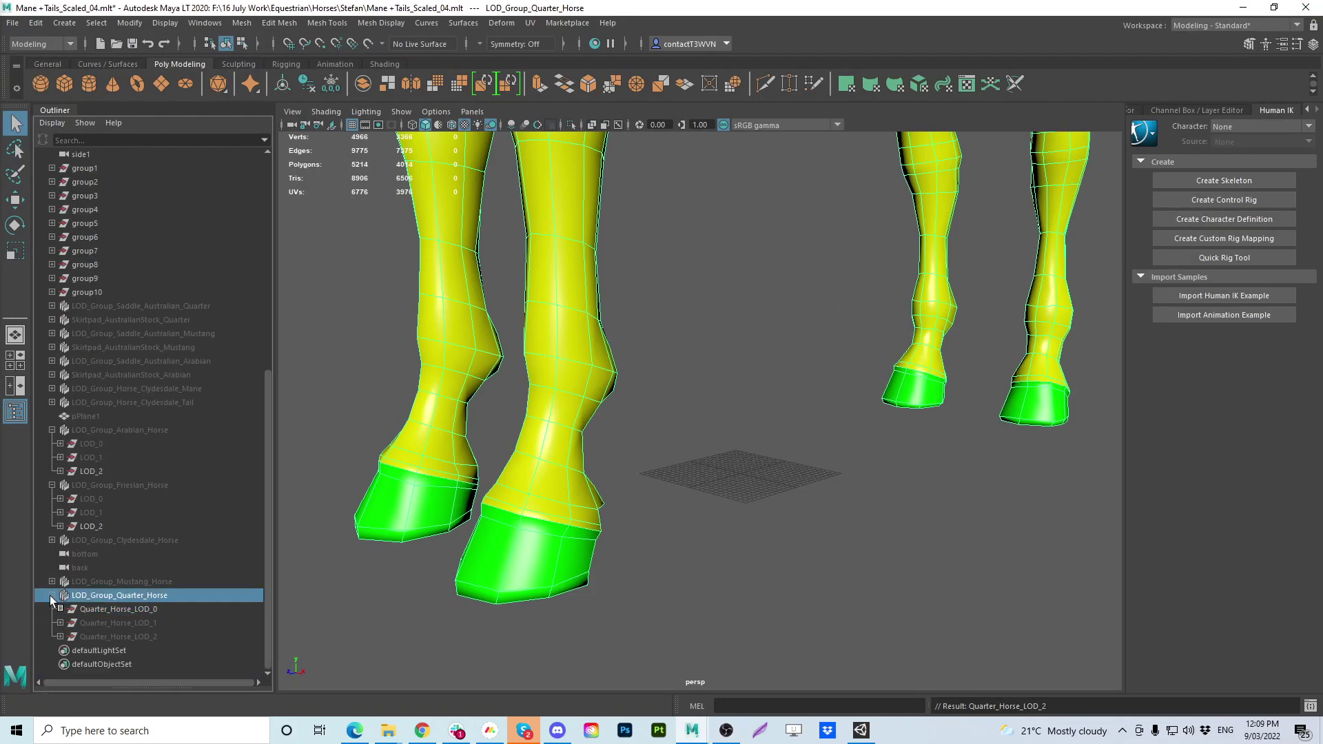
left_click(52, 595)
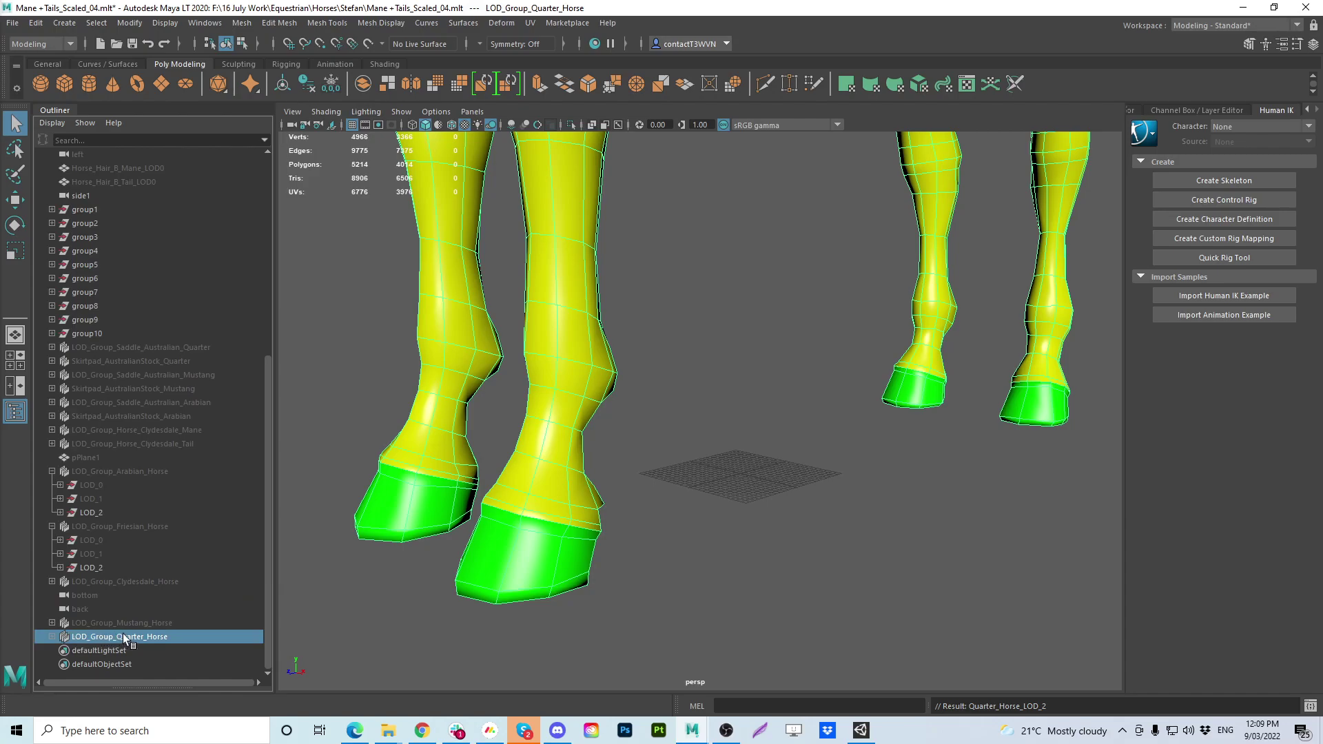
left_click(82, 624)
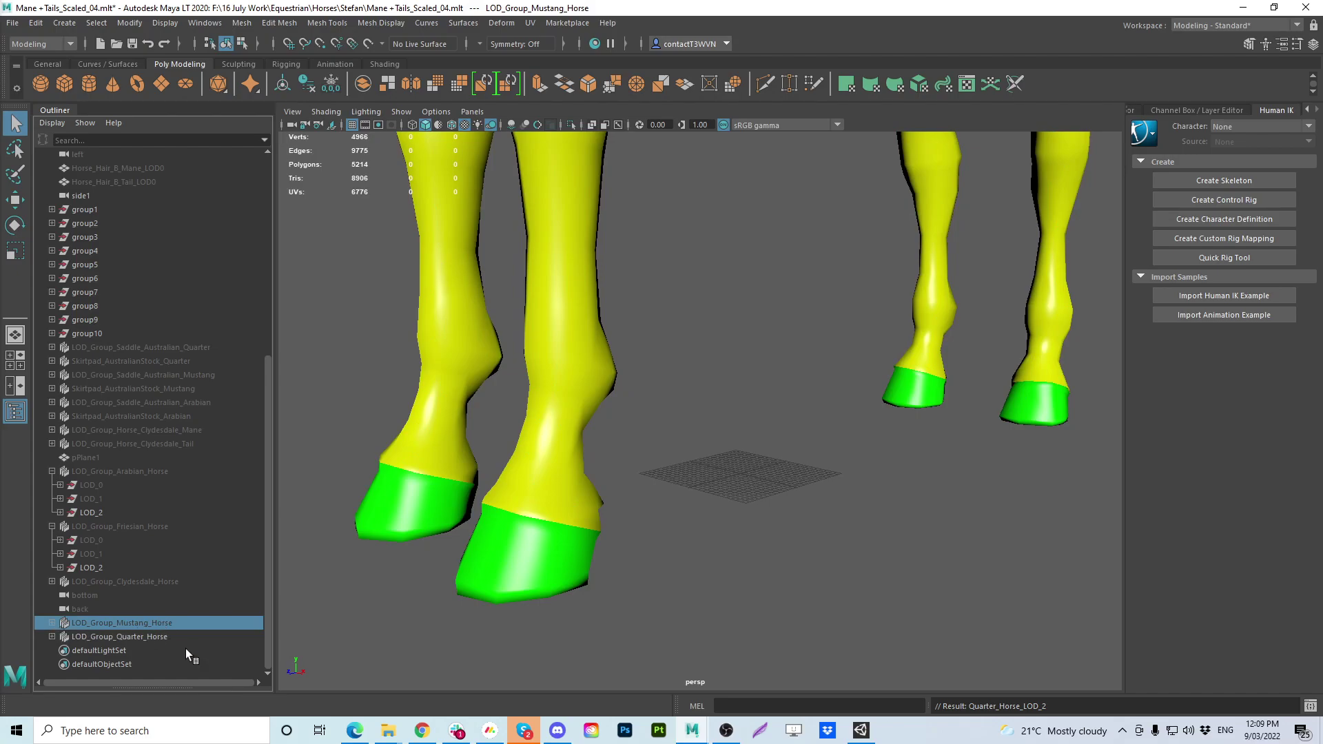
left_click(48, 625)
scroll(93, 643, "down", 1)
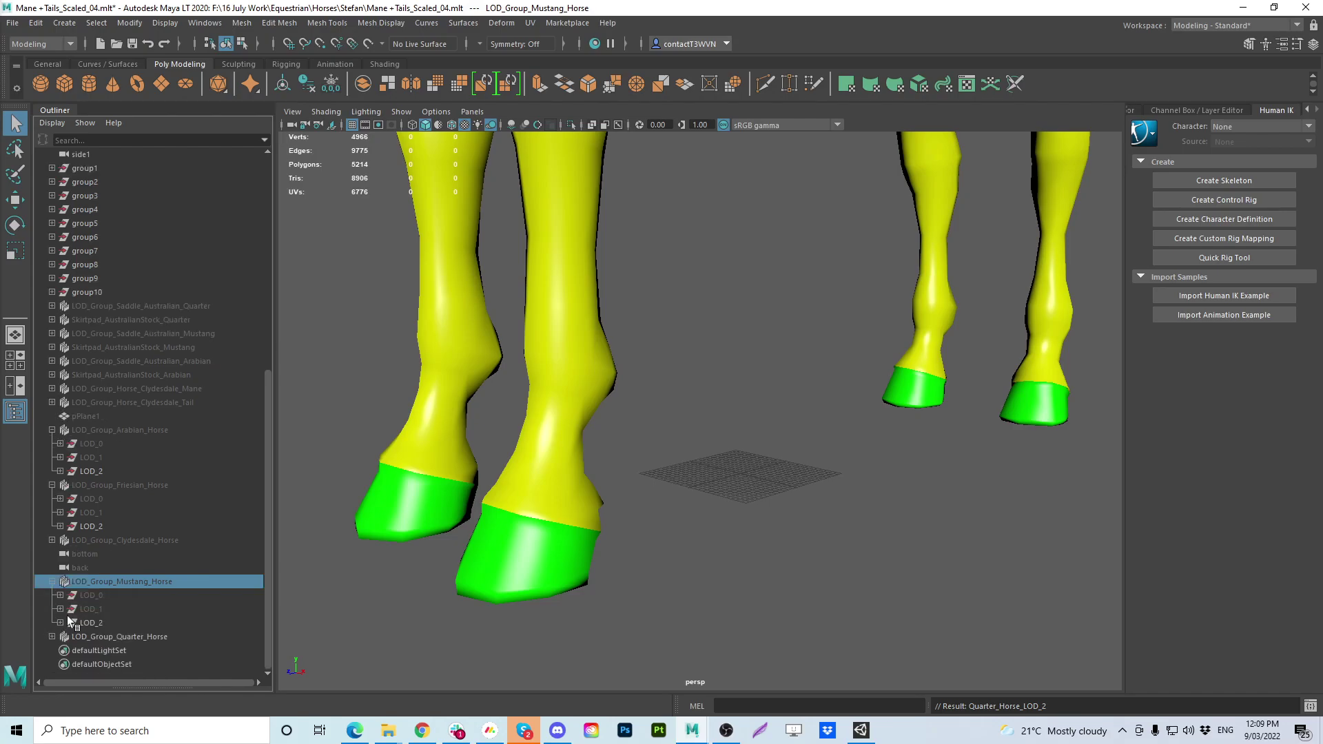
left_click(94, 599)
left_click(95, 612)
left_click(93, 623)
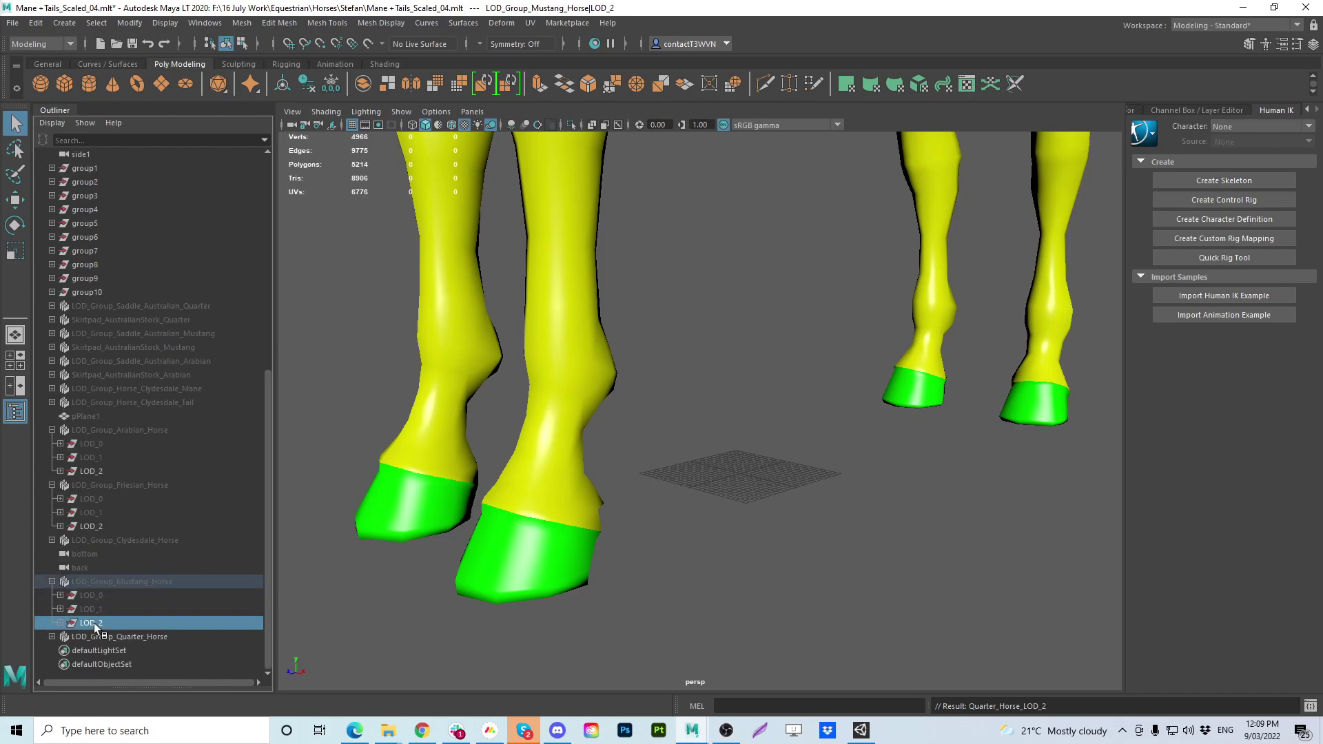
Re-expand LOD_Group_Quarter_Horse, check Quarter_Horse_LOD_0, LOD_1 and LOD_2, then select the group
left_click(52, 636)
scroll(110, 618, "down", 1)
left_click(137, 609)
left_click(135, 622)
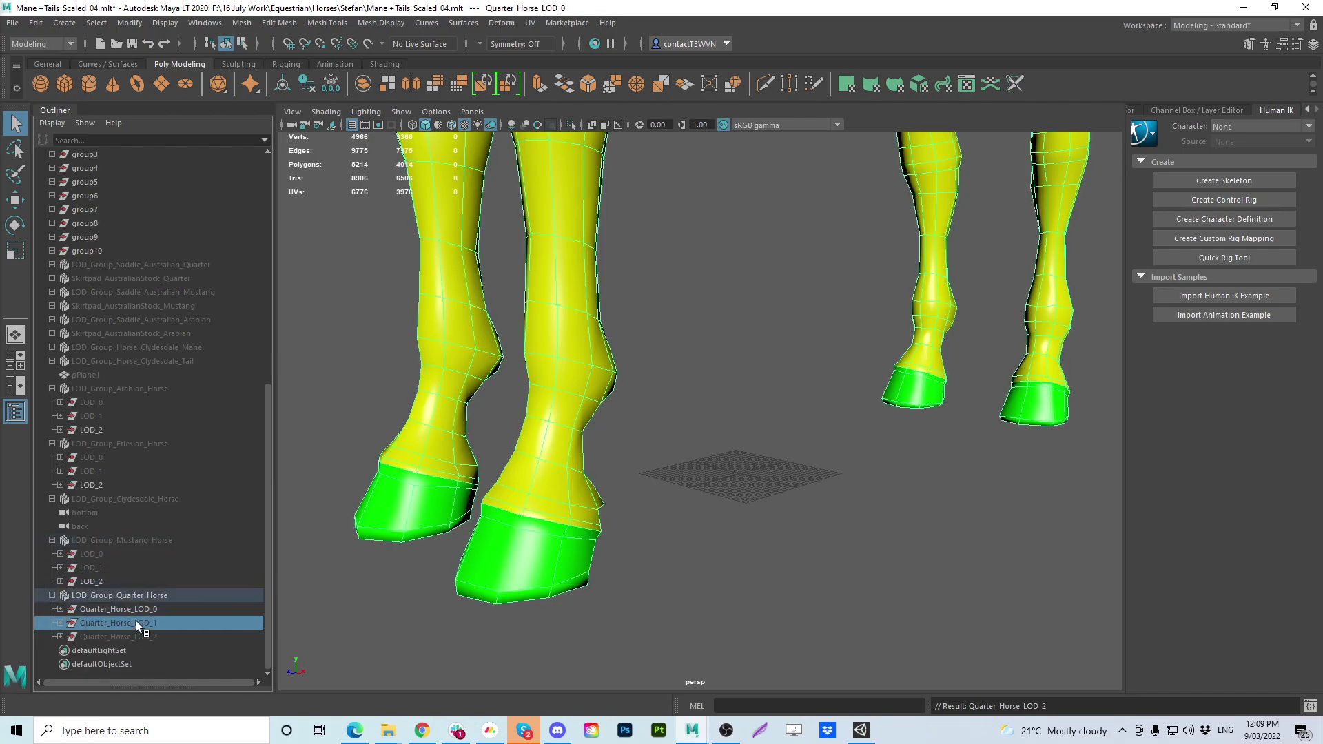
left_click(138, 635)
left_click(147, 597)
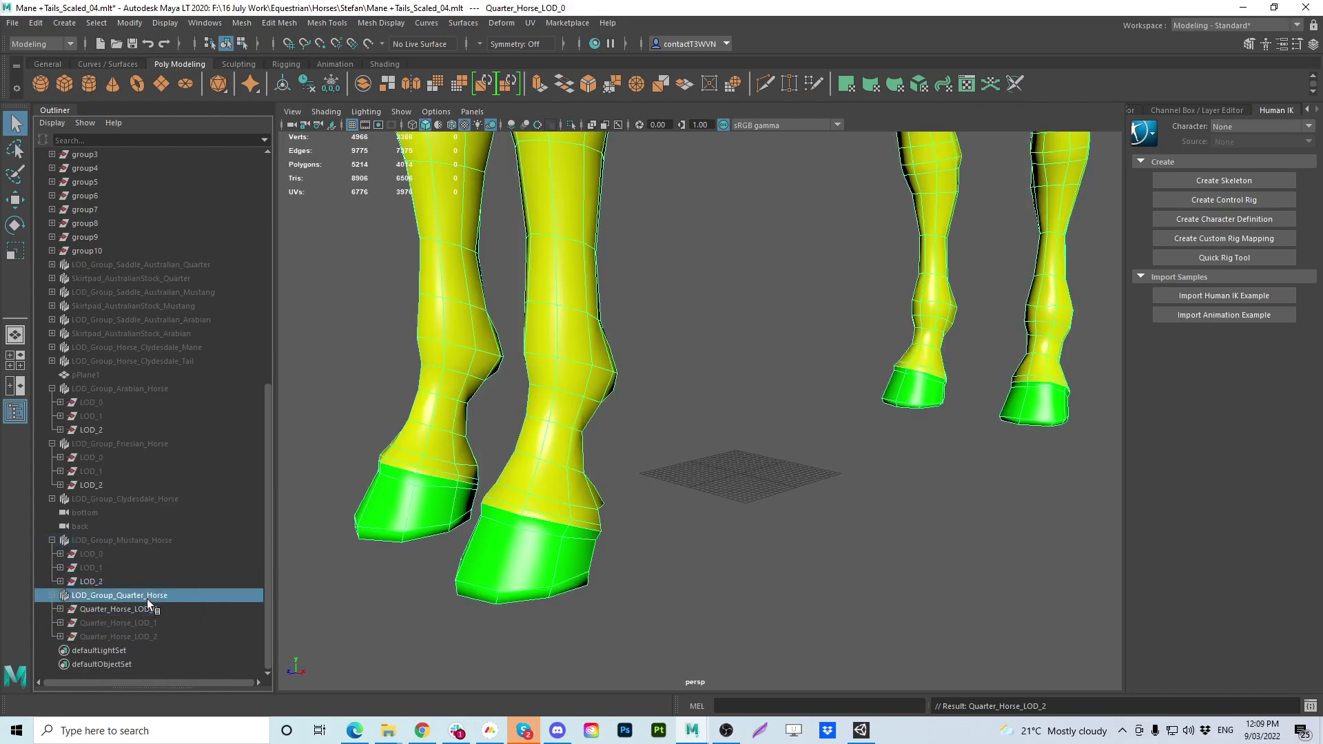